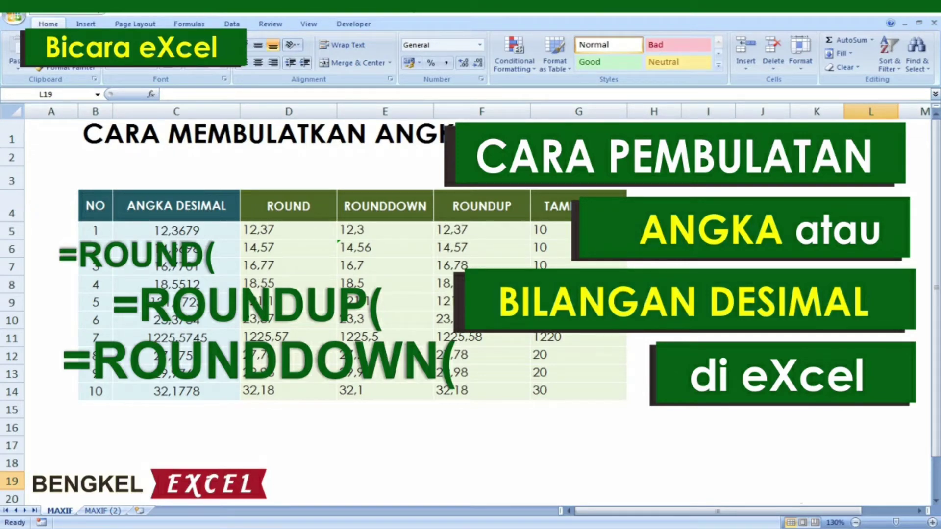
- Go to the top of sheet RRR in pembulatan.xlsx to view the blank rounding table
key("Home")
key("ctrl+Home")
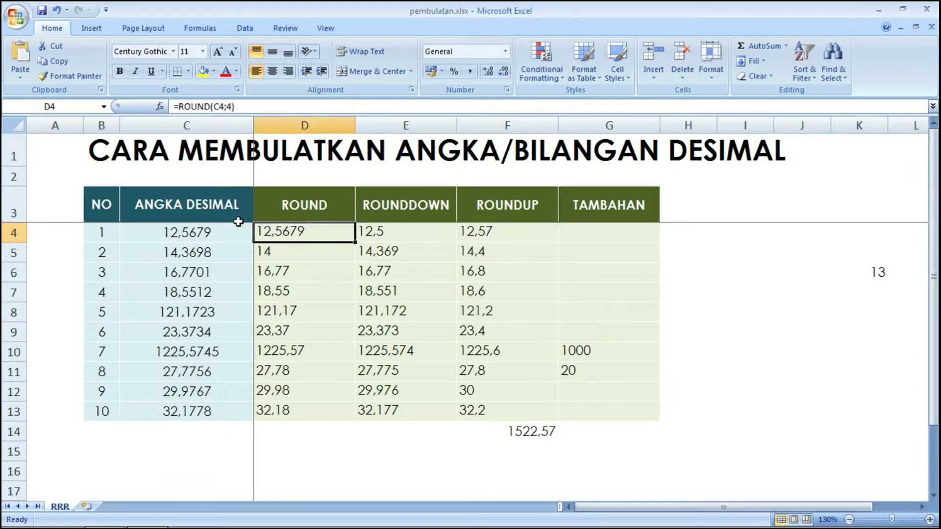
key("Up")
key("Up")
key("Up")
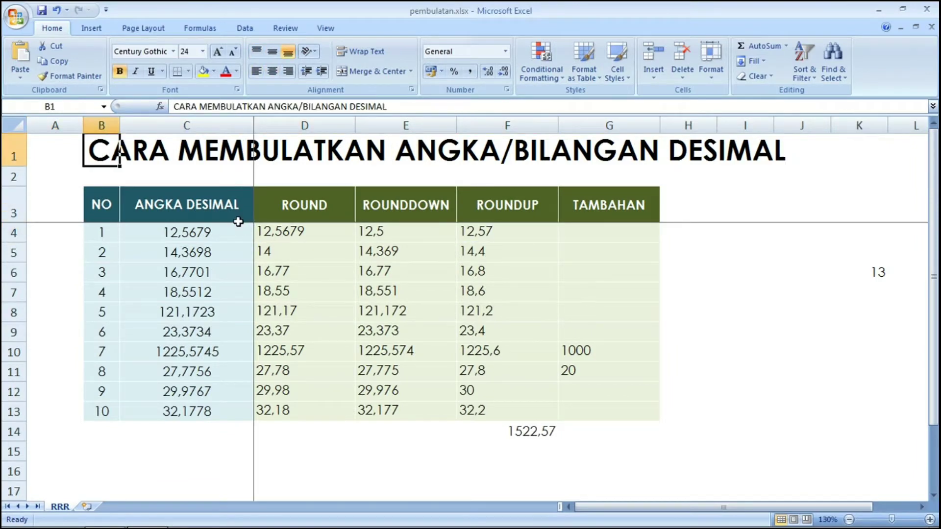
key("Down")
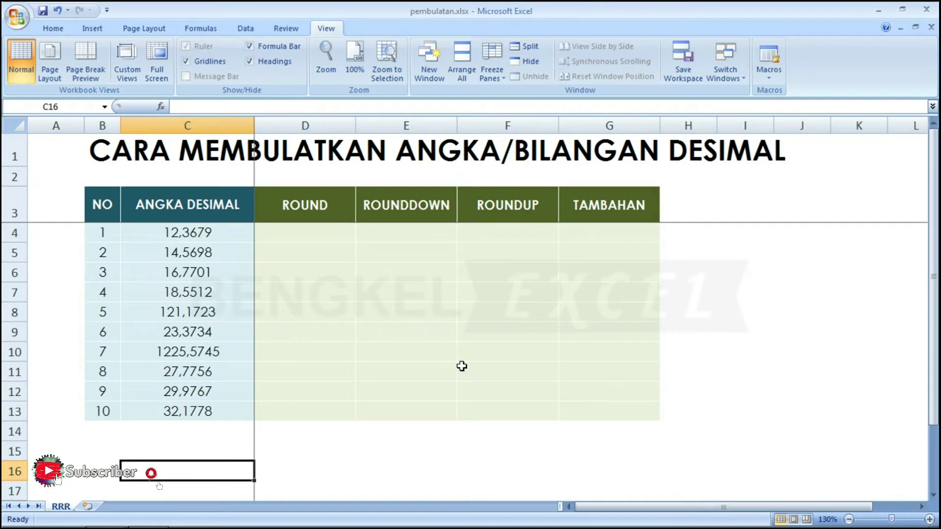
key("Up")
key("Up")
key("Up")
key("Up")
key("Up")
key("Up")
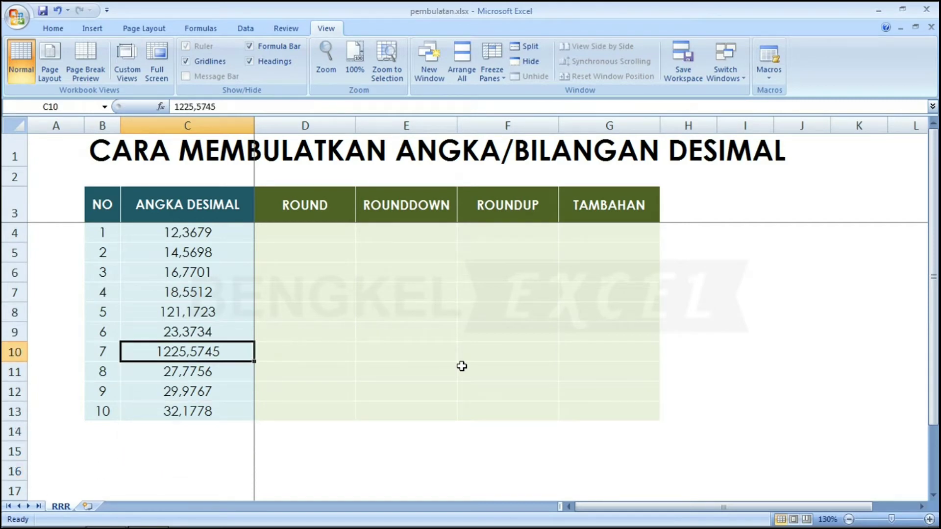
key("Up")
key("Up")
key("Up")
key("Up")
key("Up")
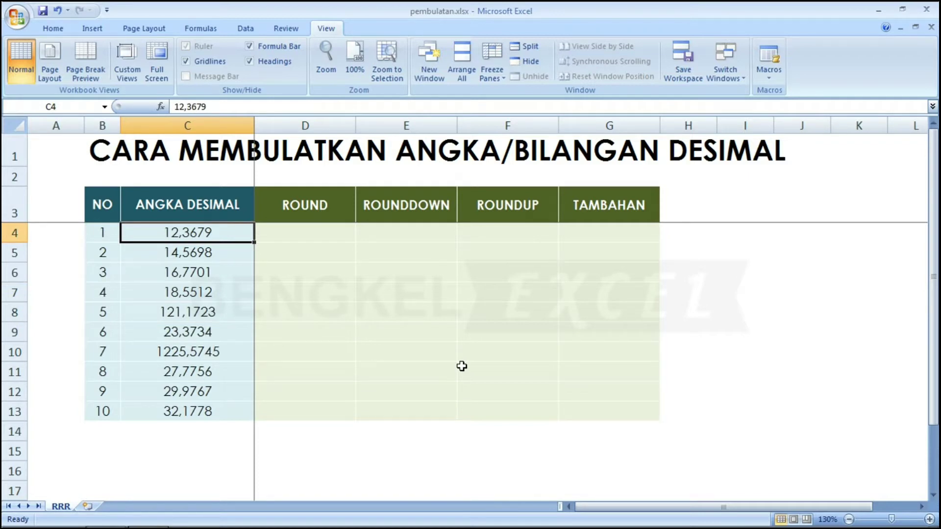
key("Right")
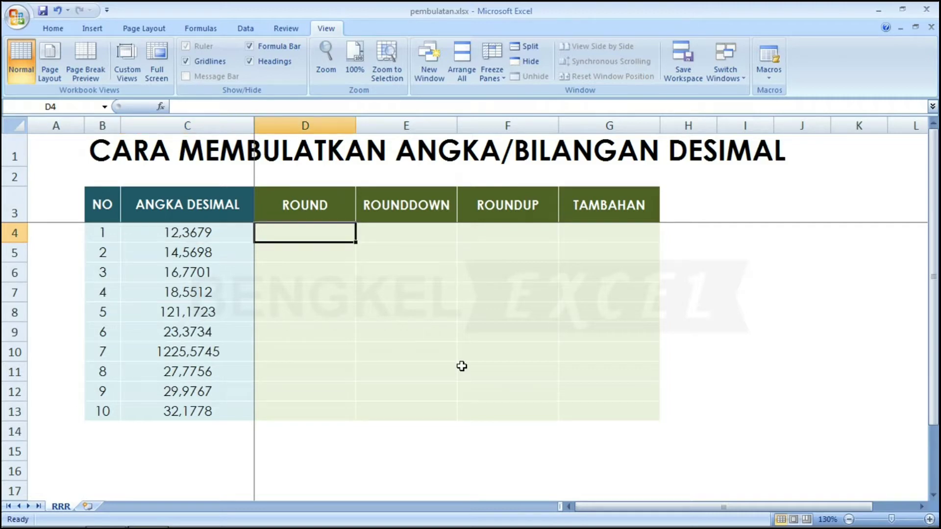
key("Right")
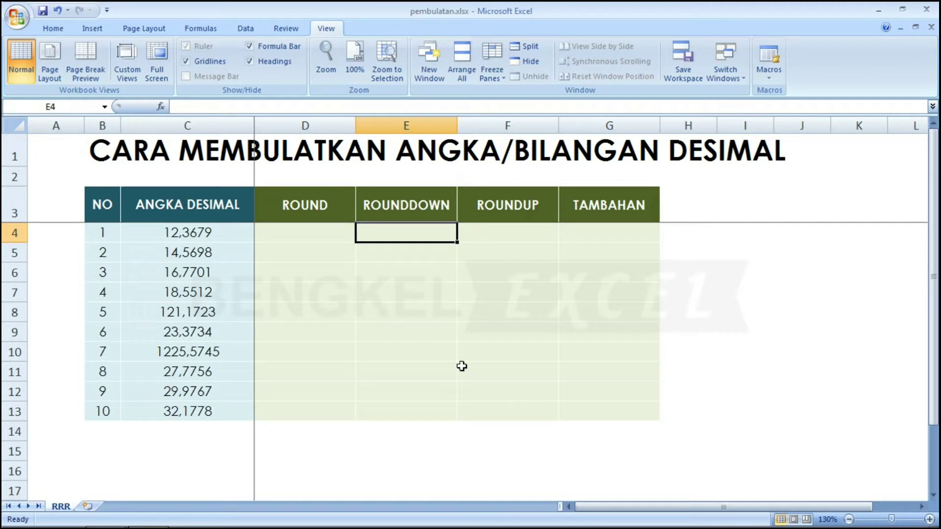
key("Left")
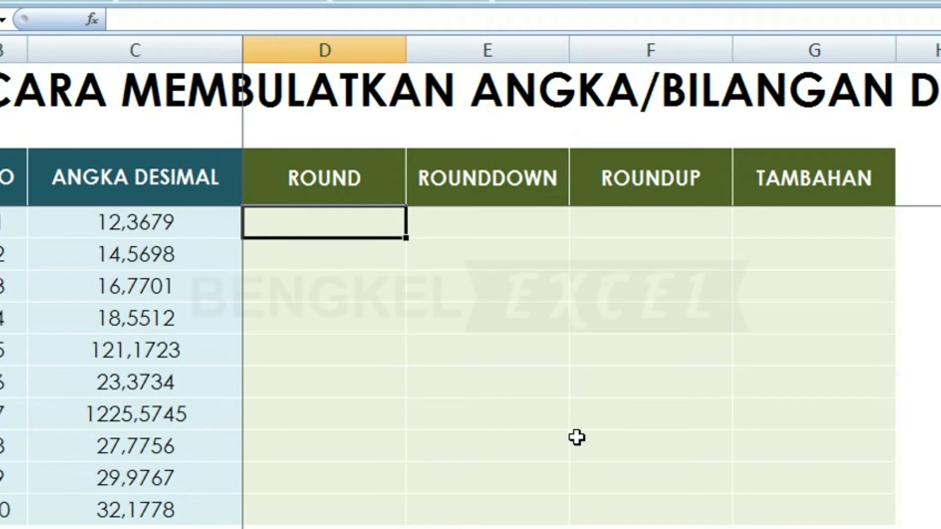
- Enter =ROUND(C4;4) in D4 so it shows 12,3679
type("=")
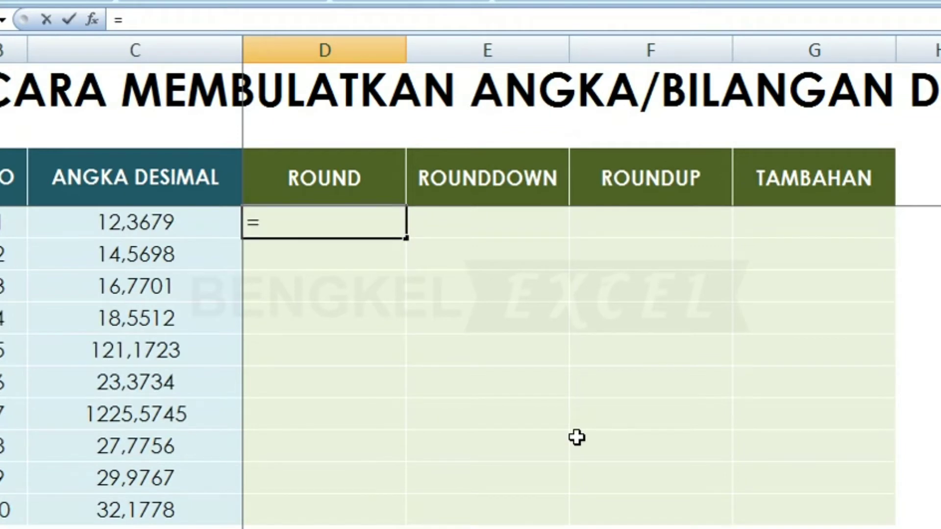
type("ROU")
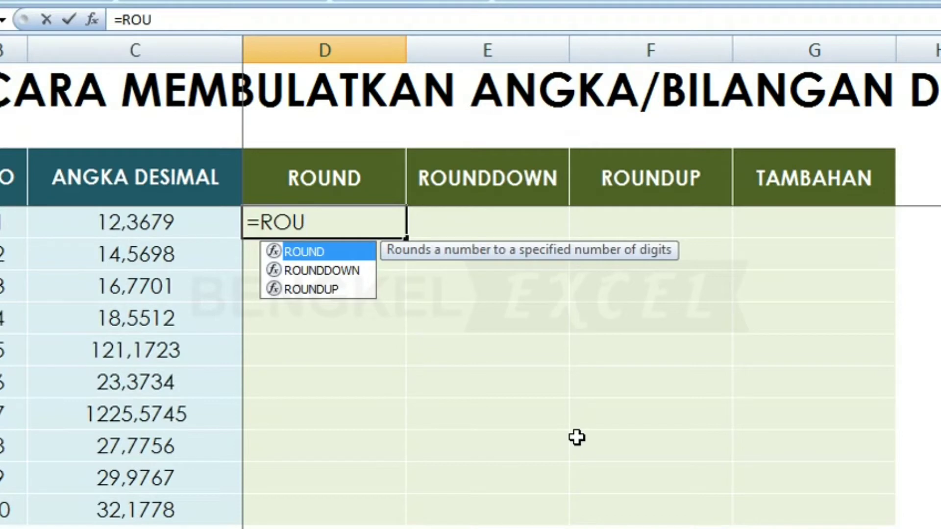
key("Tab")
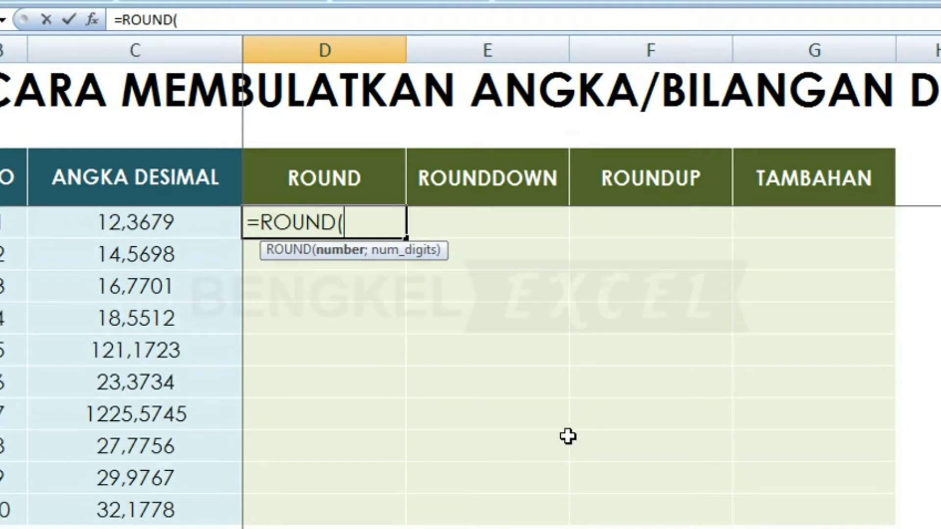
left_click(182, 227)
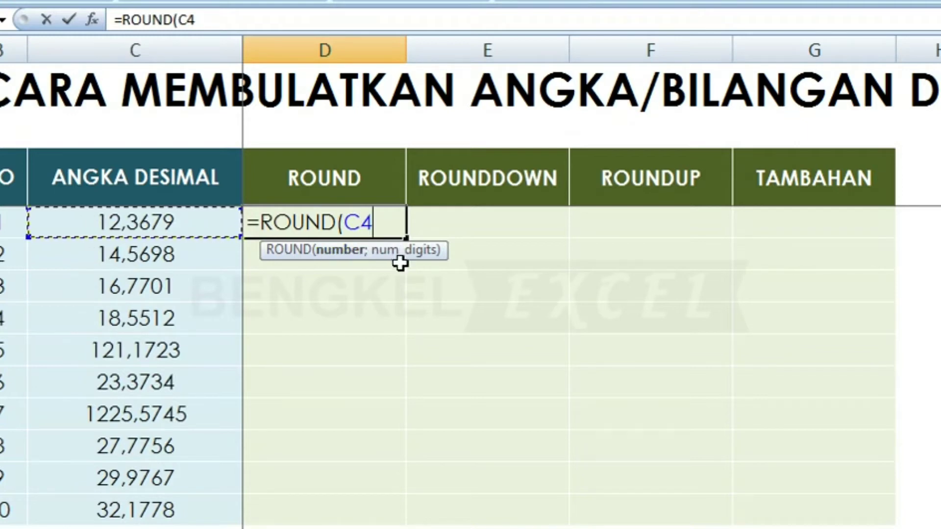
type(";")
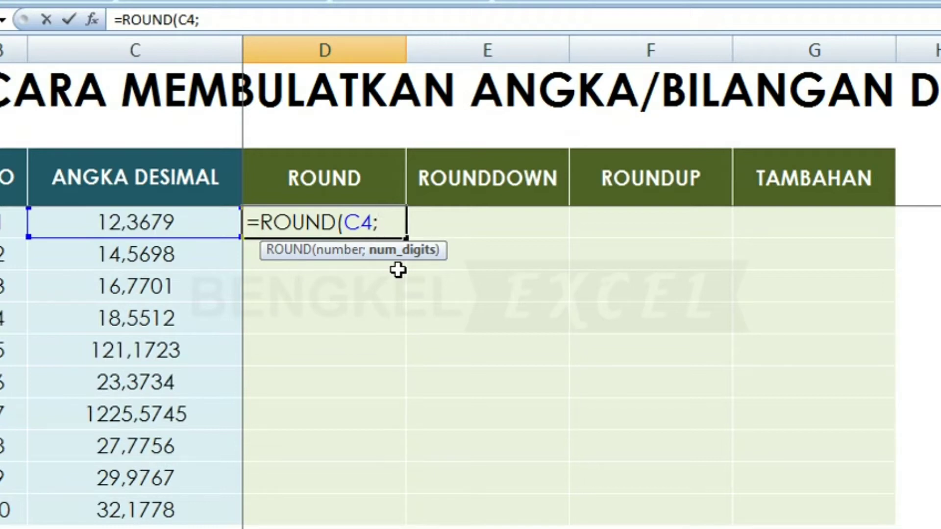
type("4")
type(")")
key("Return")
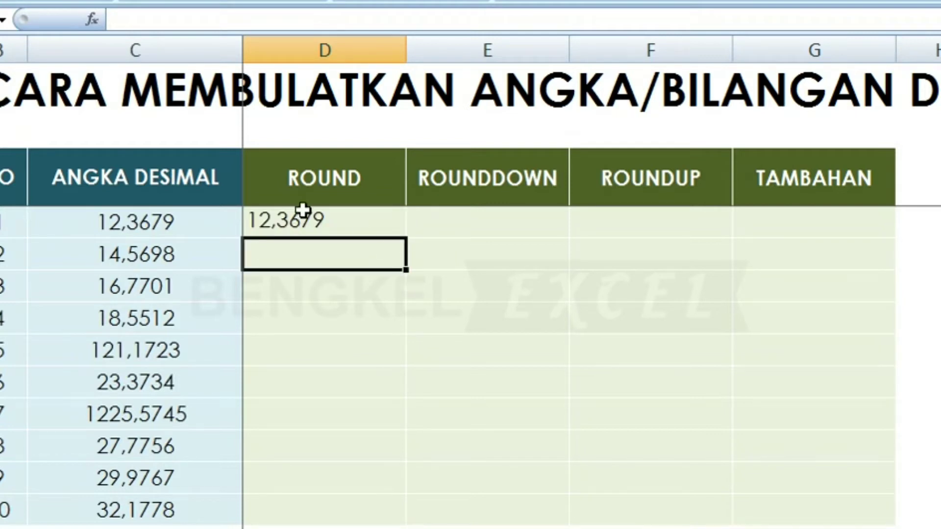
- Enter =ROUND(C5;0) in D5 to round the second number to a whole number
left_click(301, 228)
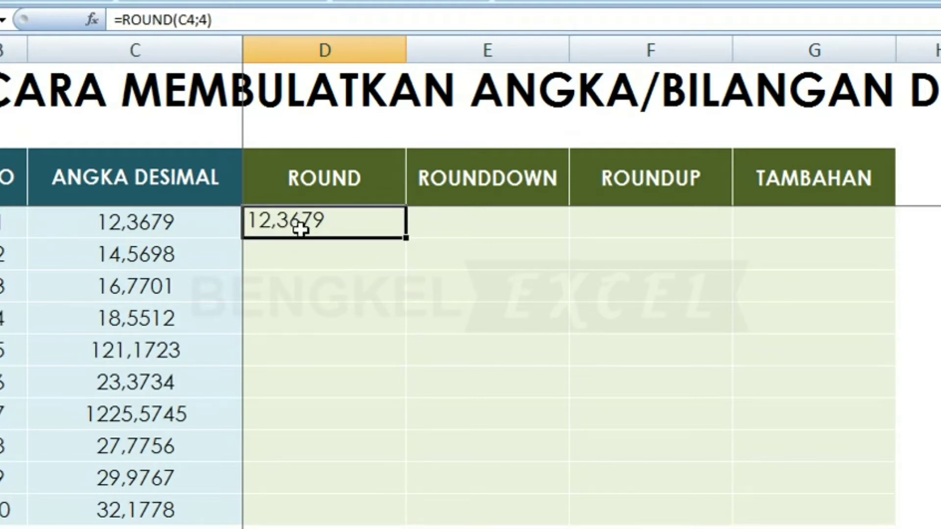
left_click(313, 259)
type("=R")
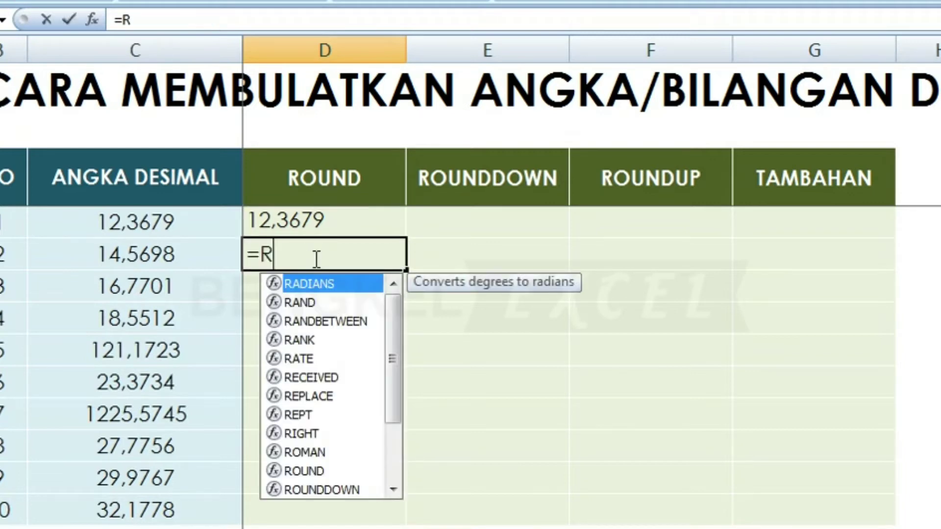
type("OU")
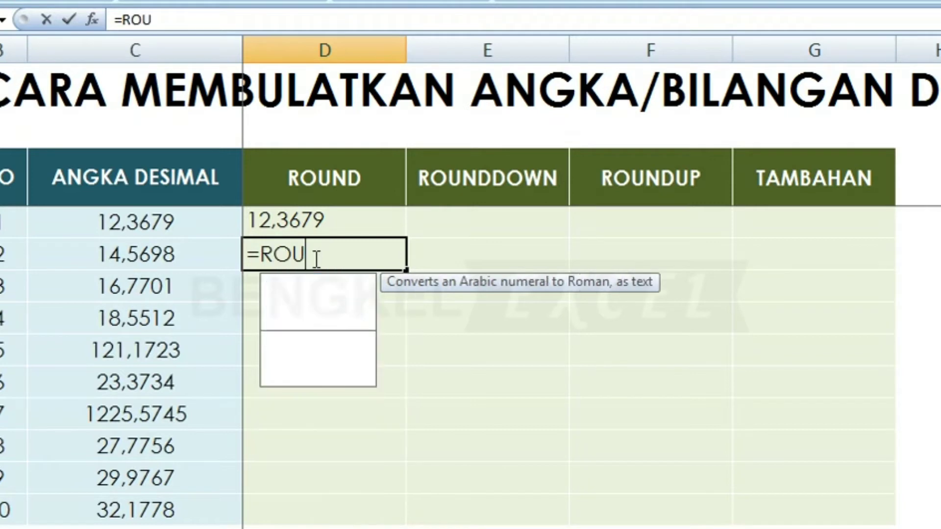
key("Tab")
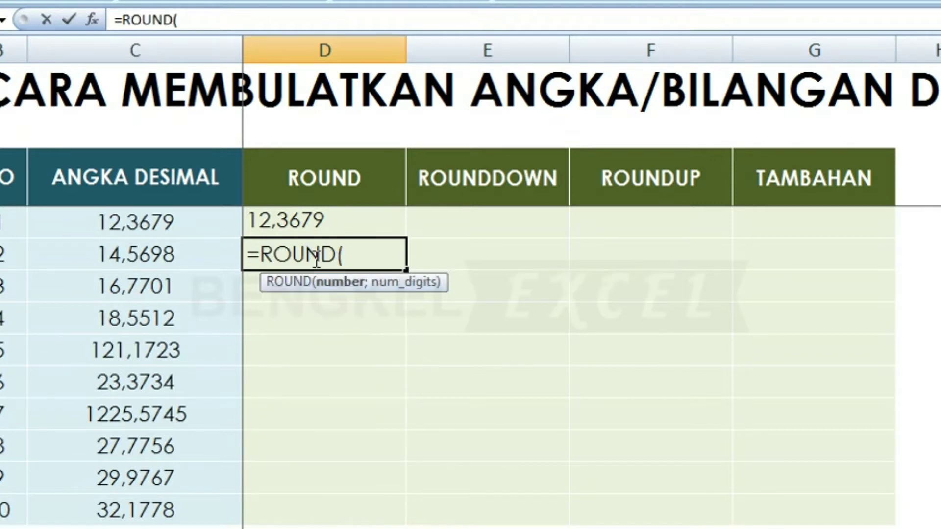
left_click(185, 252)
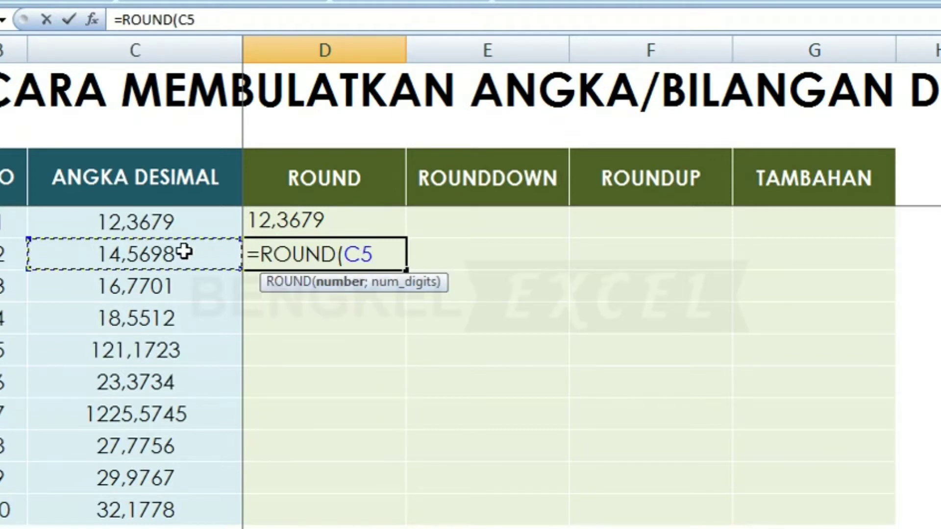
type(";")
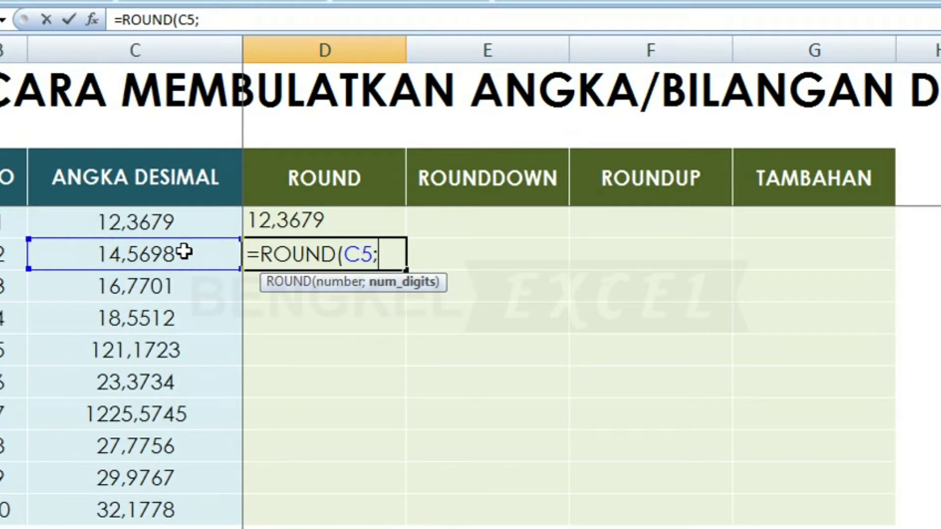
type("0)")
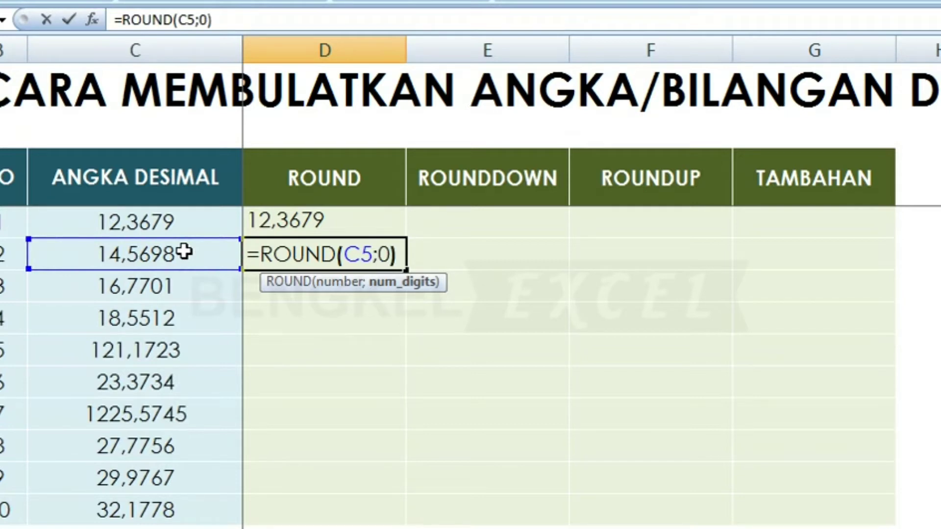
key("Return")
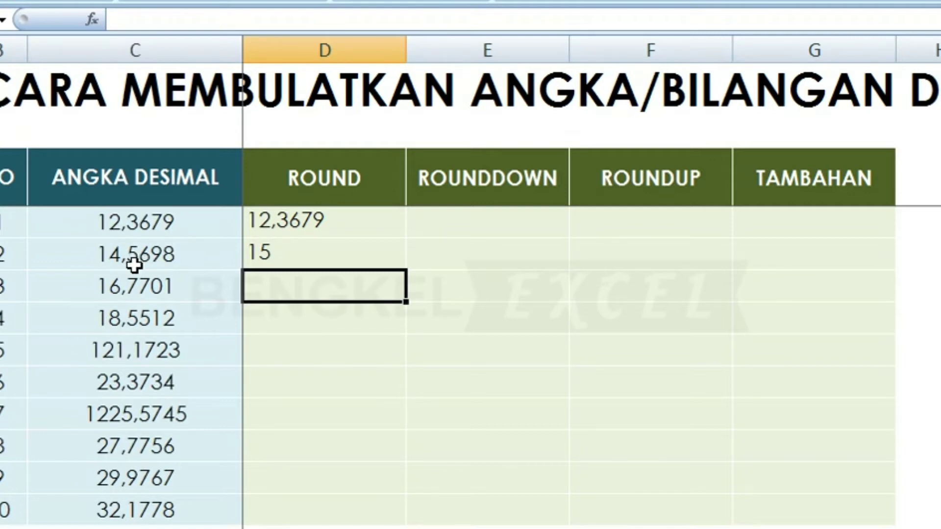
- Change the second number in C5 from 14,5698 to 14,3698 so its ROUND shows 14
left_click(135, 262)
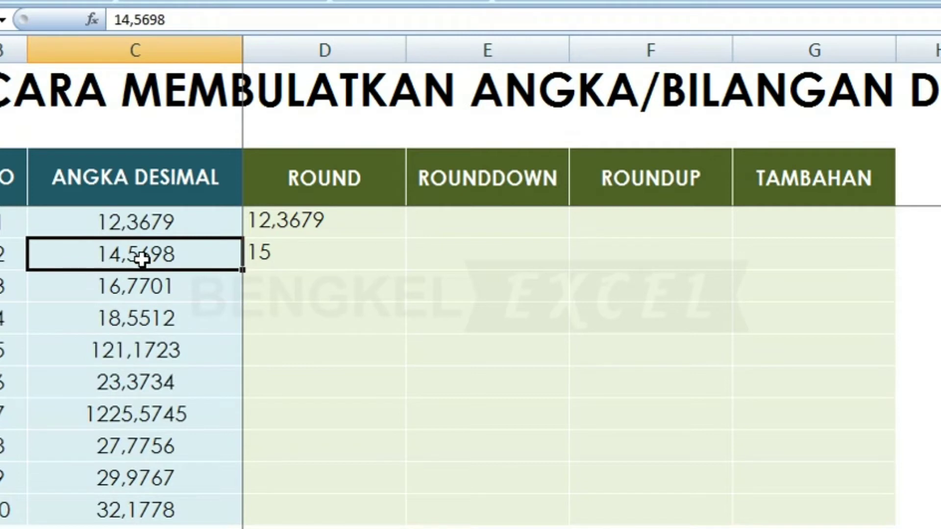
double_click(142, 260)
key("BackSpace")
type("3")
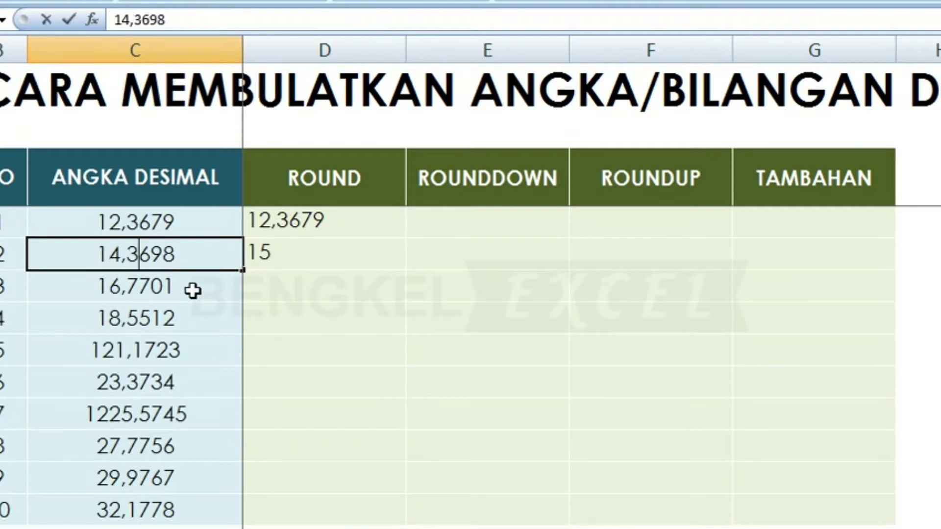
key("Return")
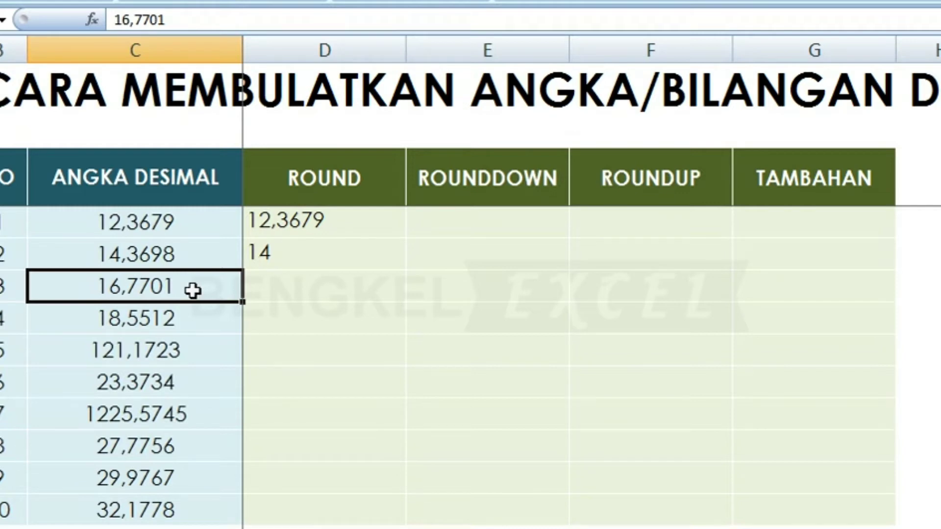
key("Right")
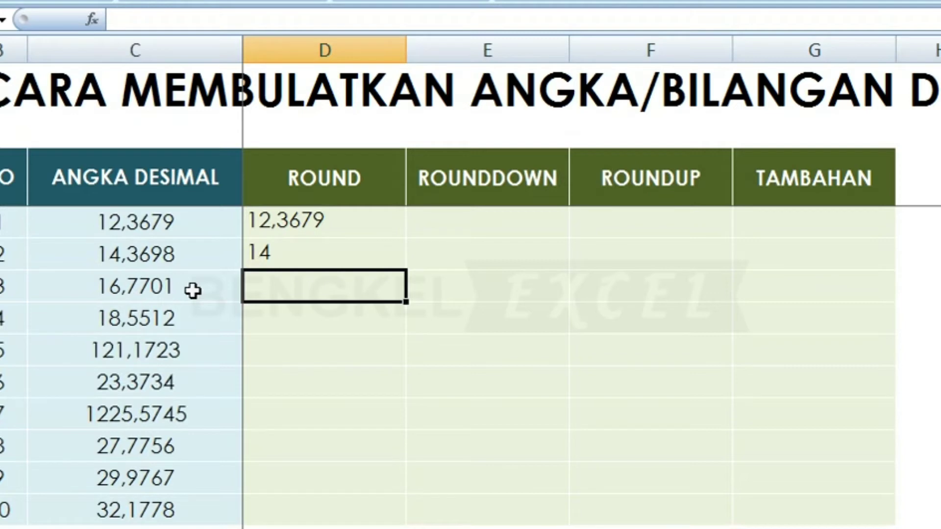
- Enter =ROUND(C6;2) in D6 and fill it down to D13, giving 16,77 through 32,18
type("=")
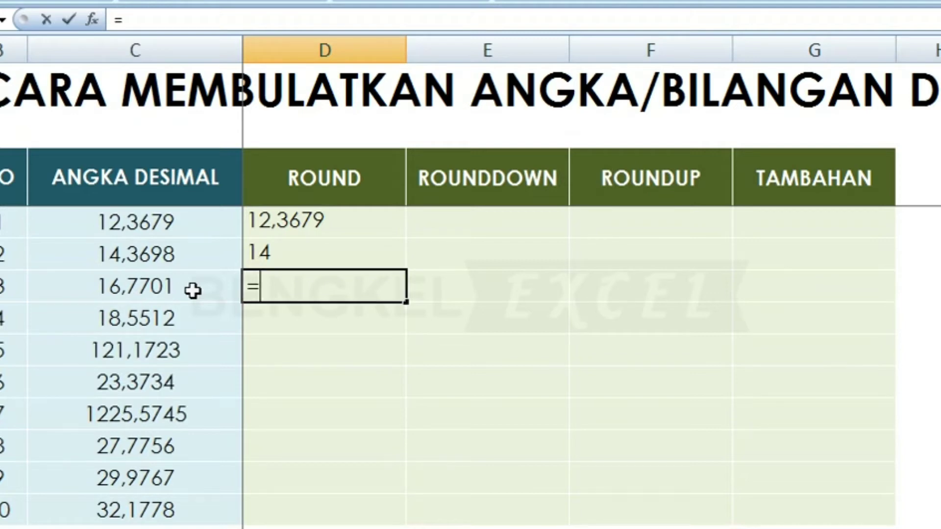
type("R")
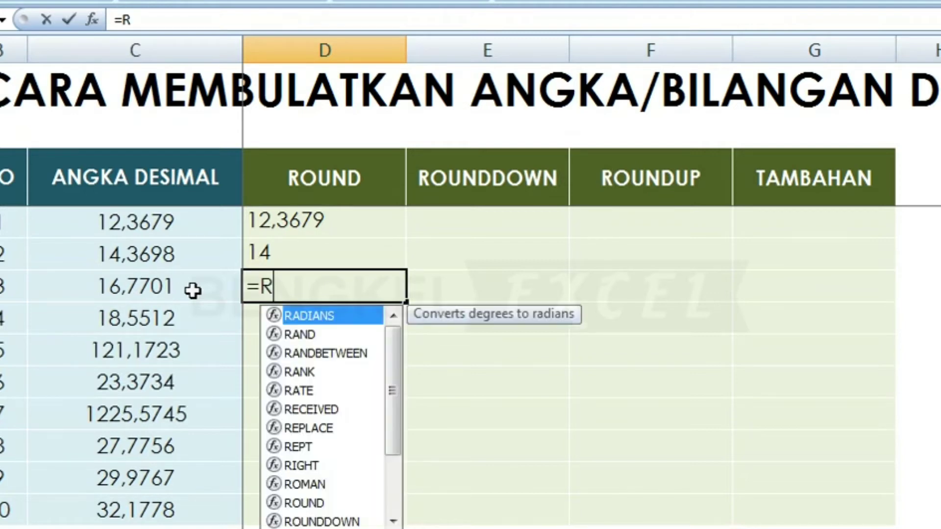
type("OU")
key("Tab")
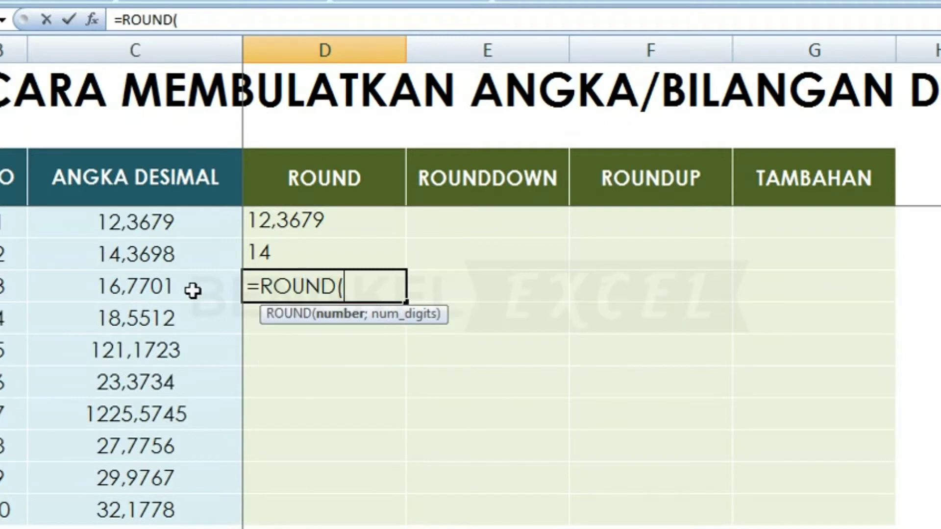
left_click(186, 290)
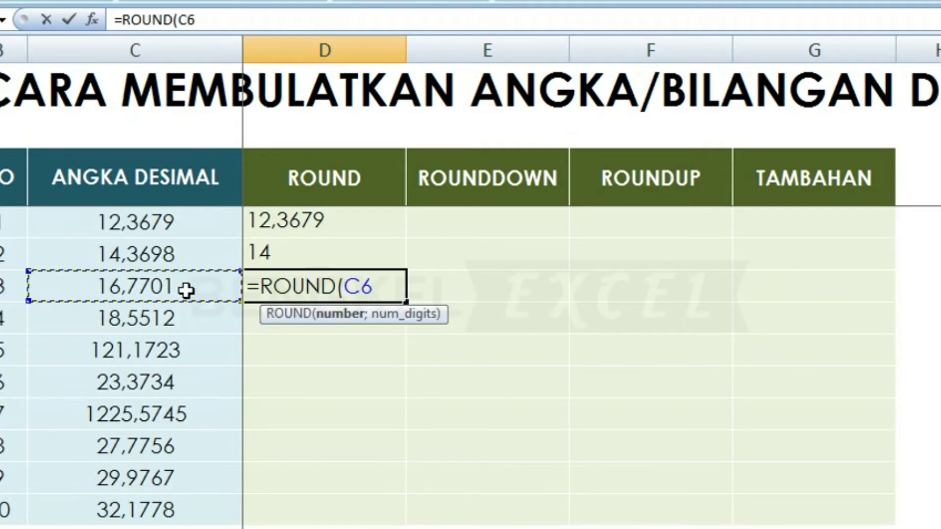
type(";2")
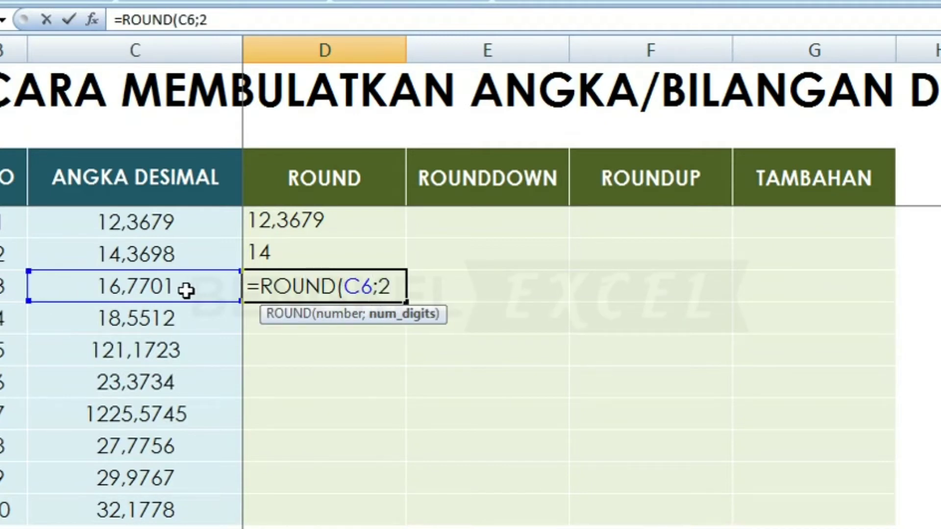
key("Return")
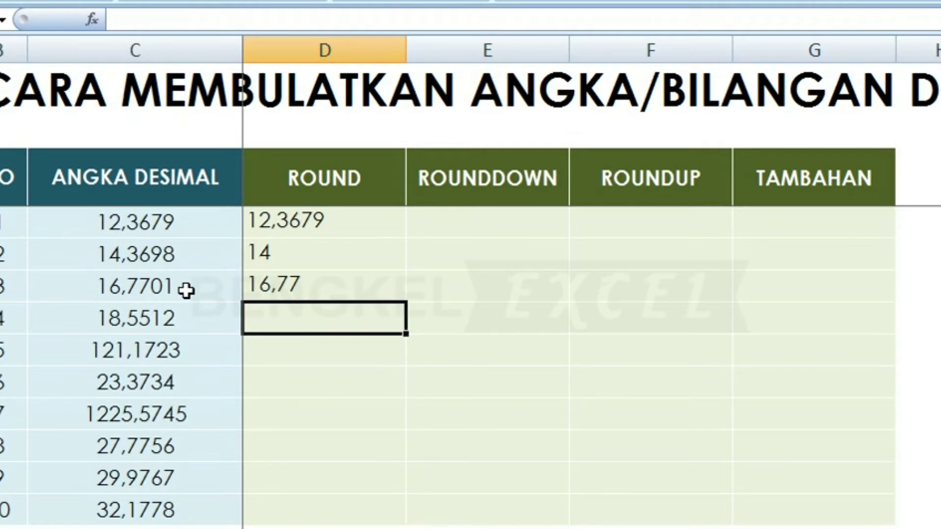
left_click(269, 280)
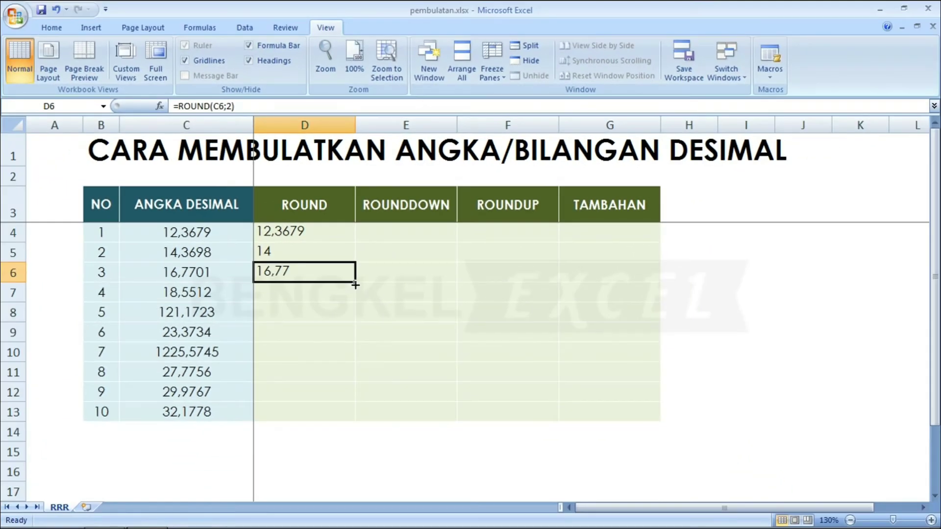
double_click(356, 283)
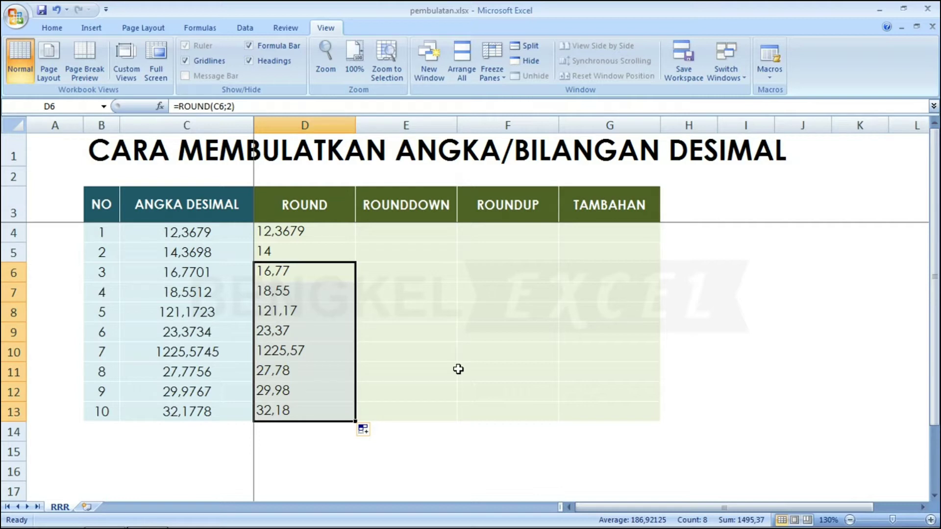
key("Right")
key("Right")
- Hide the ROUND column and return to E4, the first ROUNDDOWN cell
key("Right")
key("Right")
key("Right")
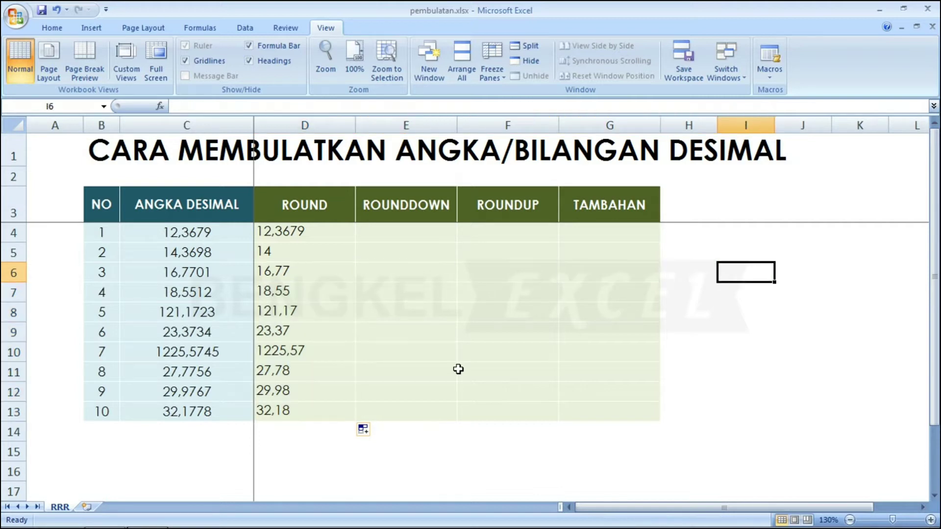
key("Right")
key("Right")
key("Right")
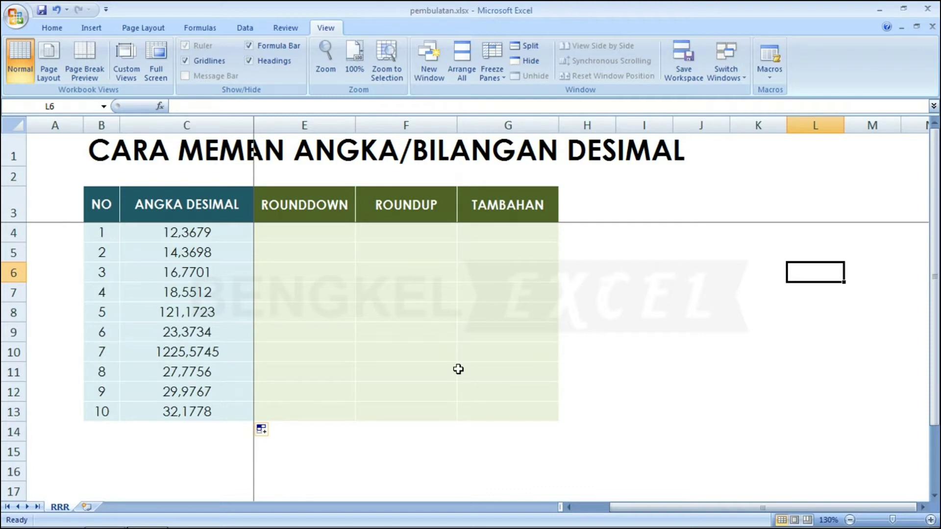
key("Left")
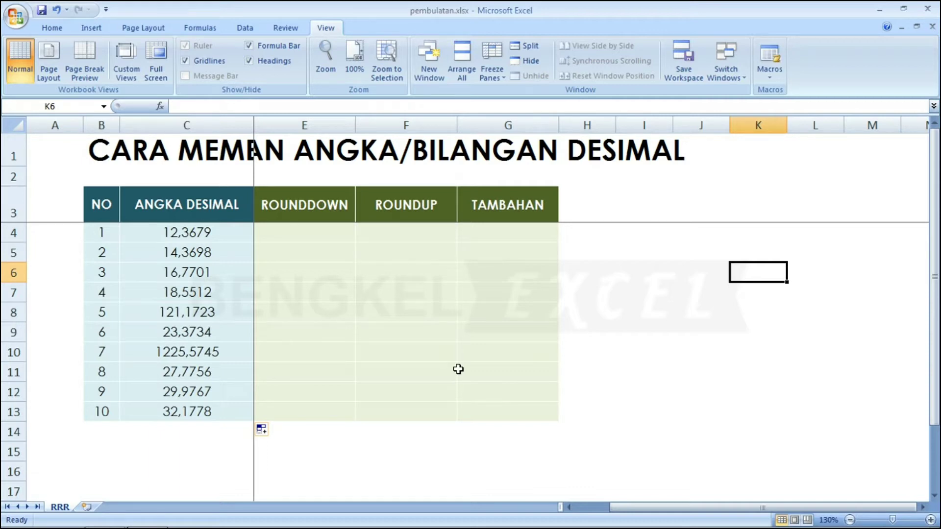
key("Left")
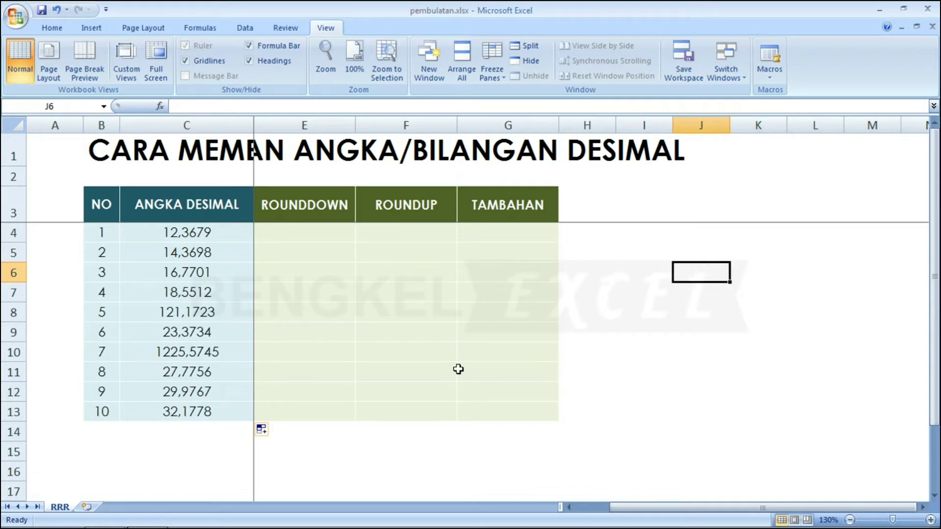
key("Left")
key("Left")
key("Left")
key("Left")
key("Left")
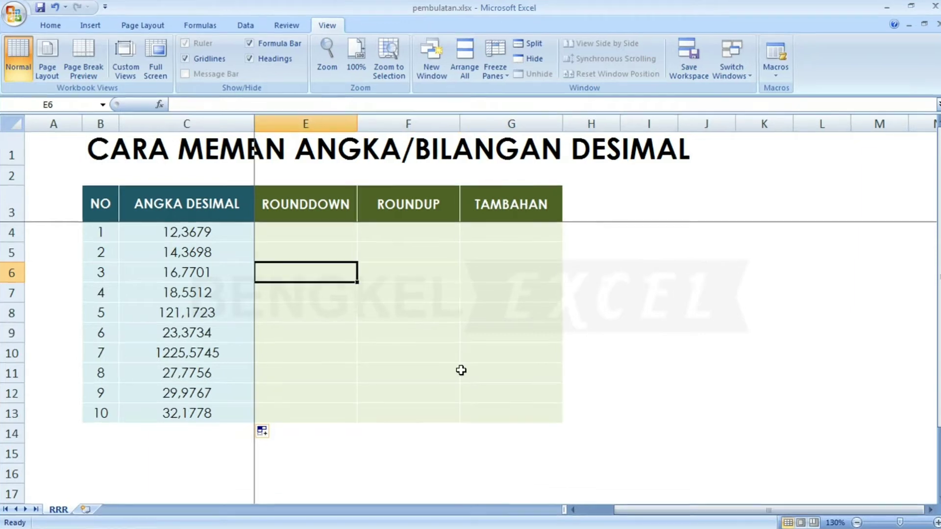
key("Up")
key("Up")
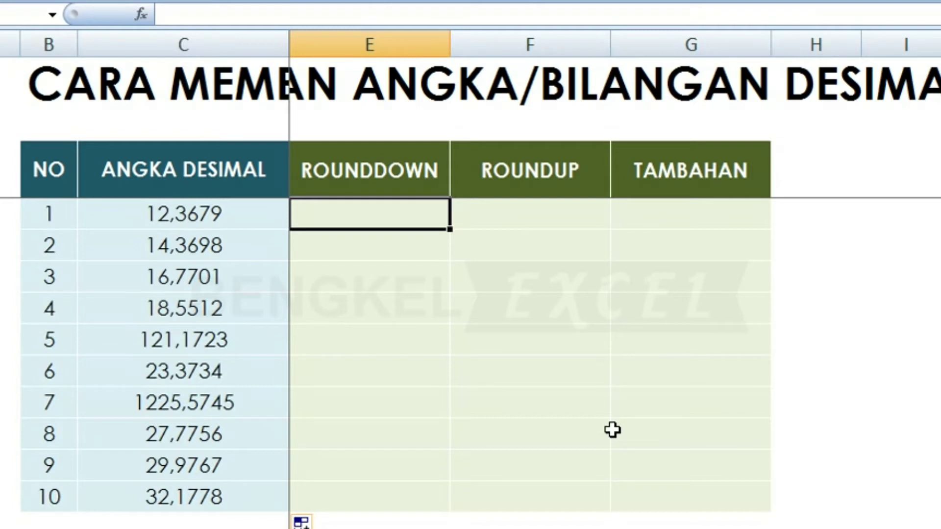
- Enter =ROUNDDOWN(C4;1) in E4 so it shows 12,3
type("=RO")
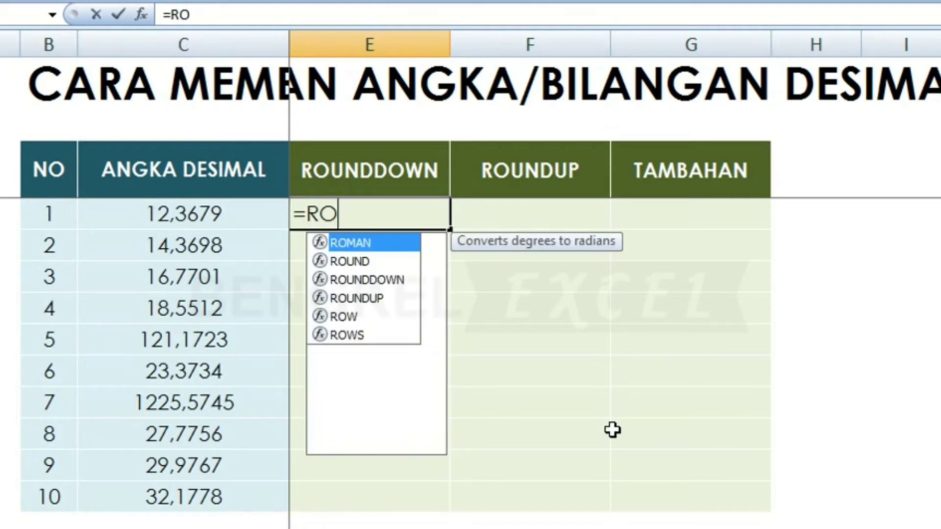
type("U")
key("Down")
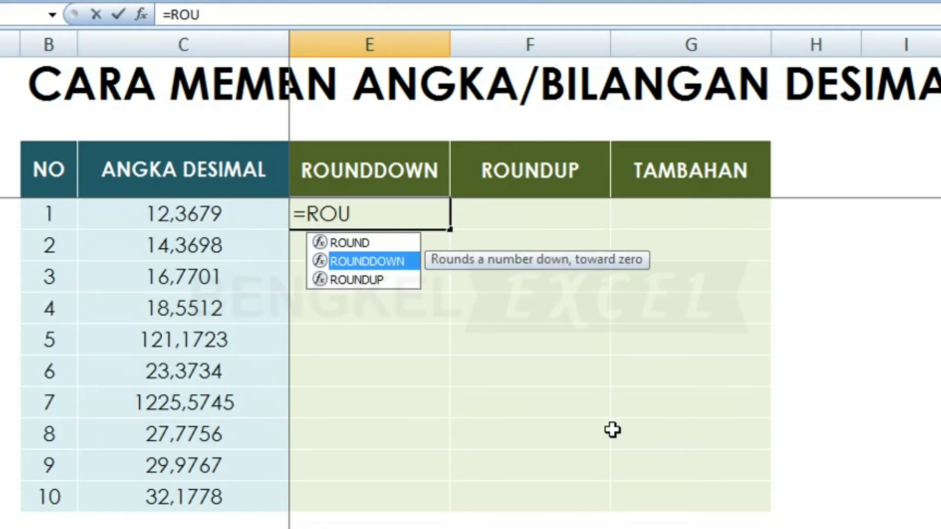
key("Tab")
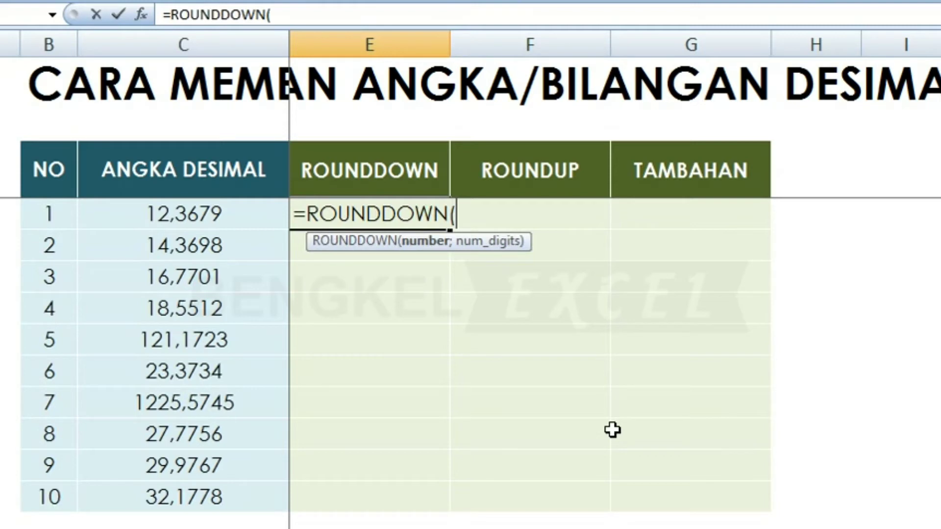
left_click(179, 216)
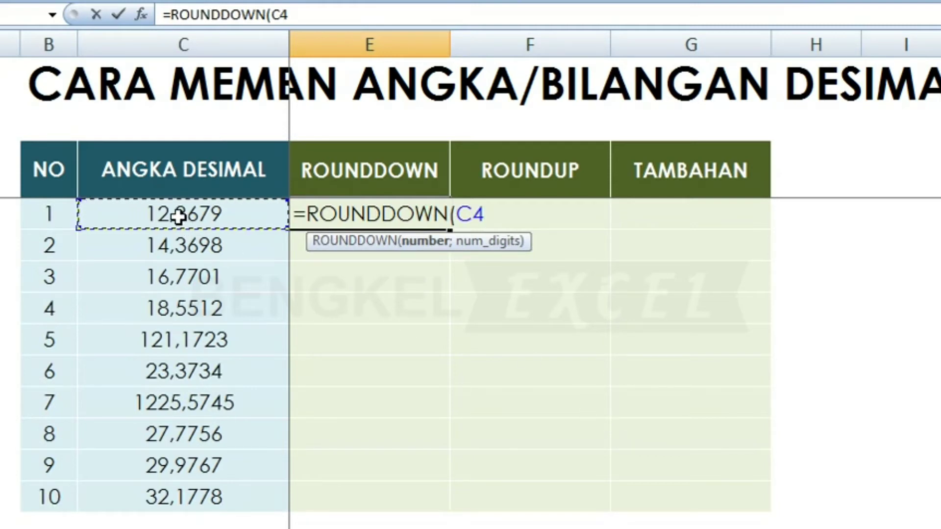
type(";")
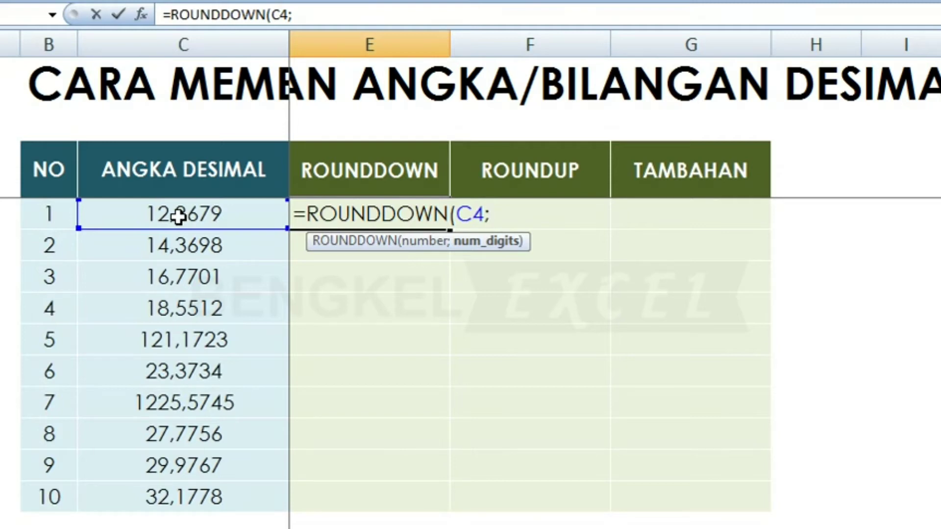
type("1")
type(")")
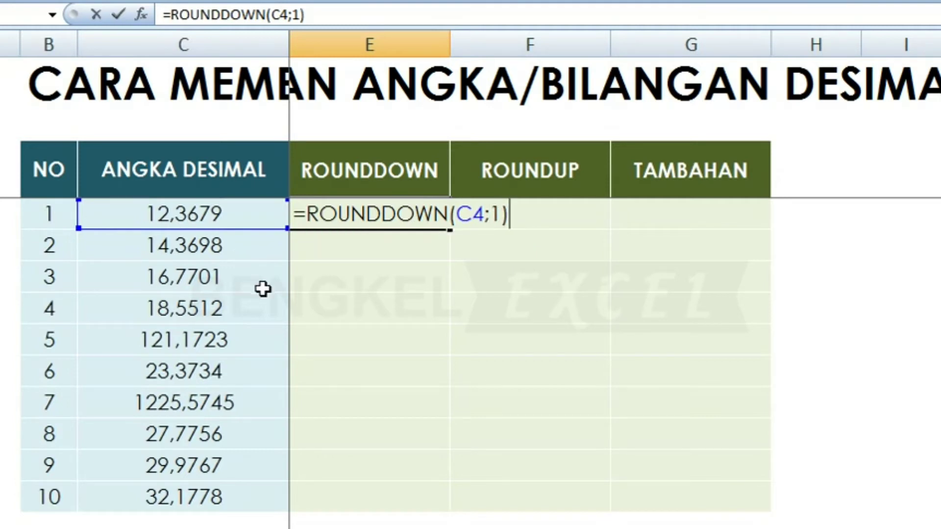
key("Return")
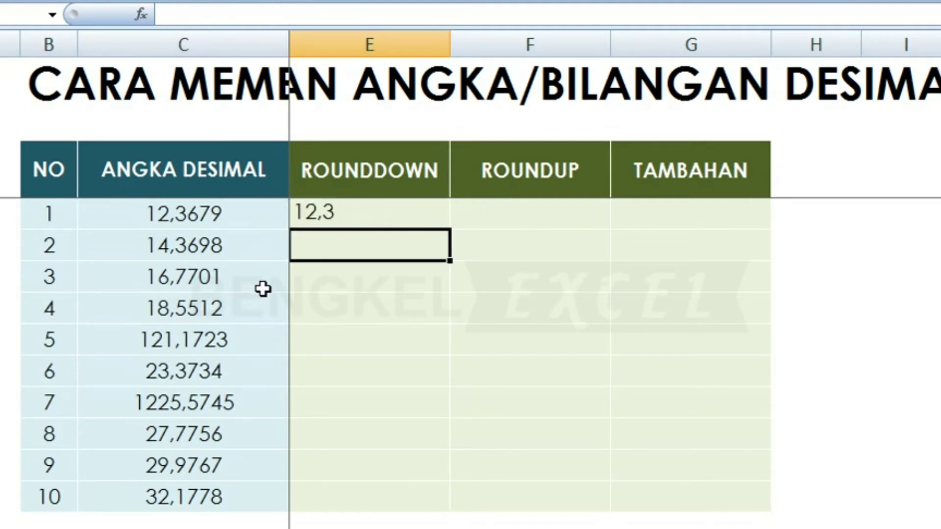
- Edit the first number from 12,3679 to 12,6679 to watch ROUNDDOWN recalculate
left_click(357, 214)
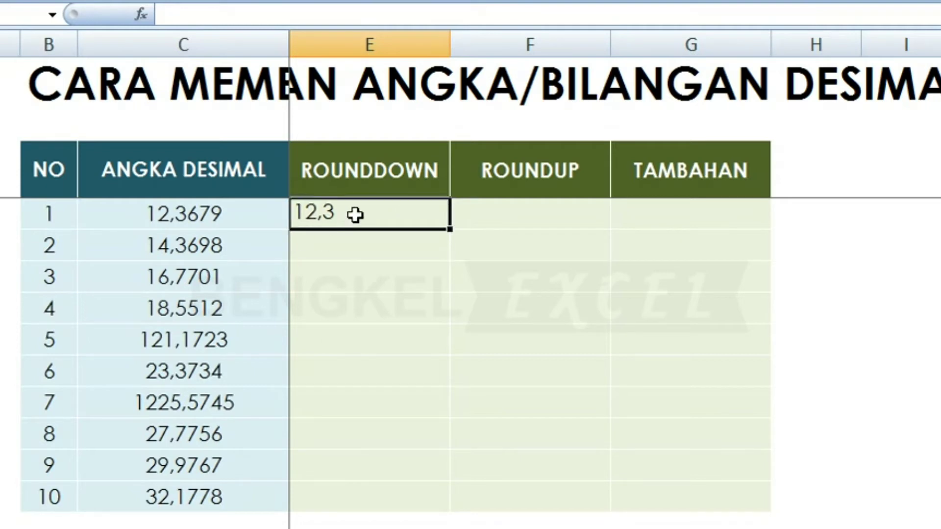
double_click(185, 213)
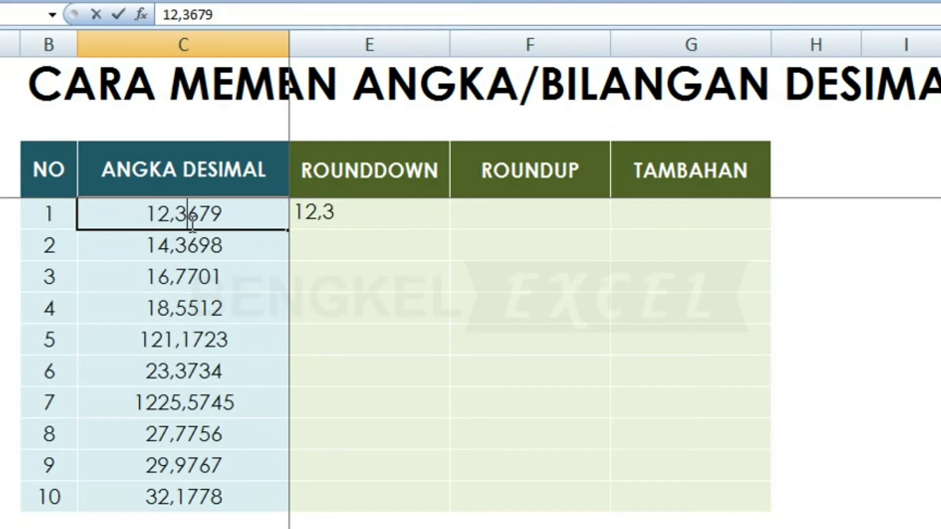
key("BackSpace")
type("6")
key("Return")
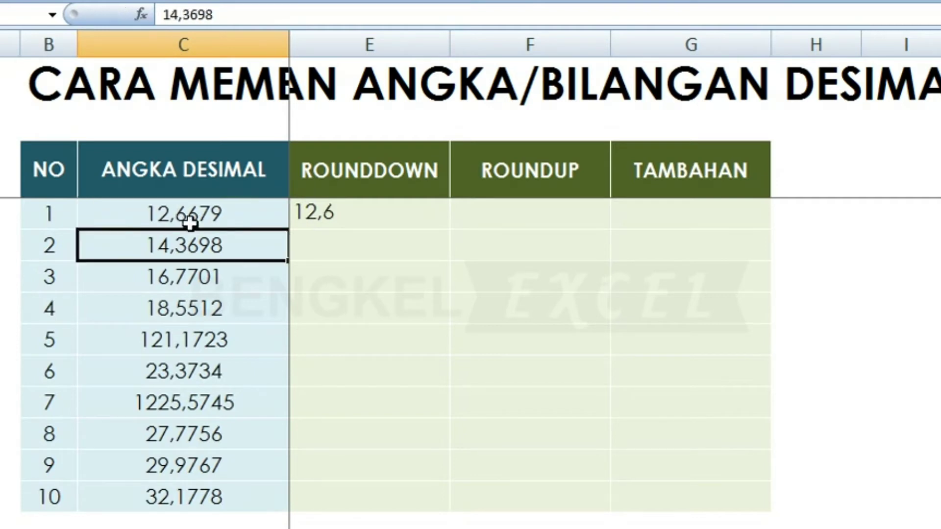
- Change the first number again, settling on 12,5679 so ROUNDDOWN shows 12,5
double_click(187, 214)
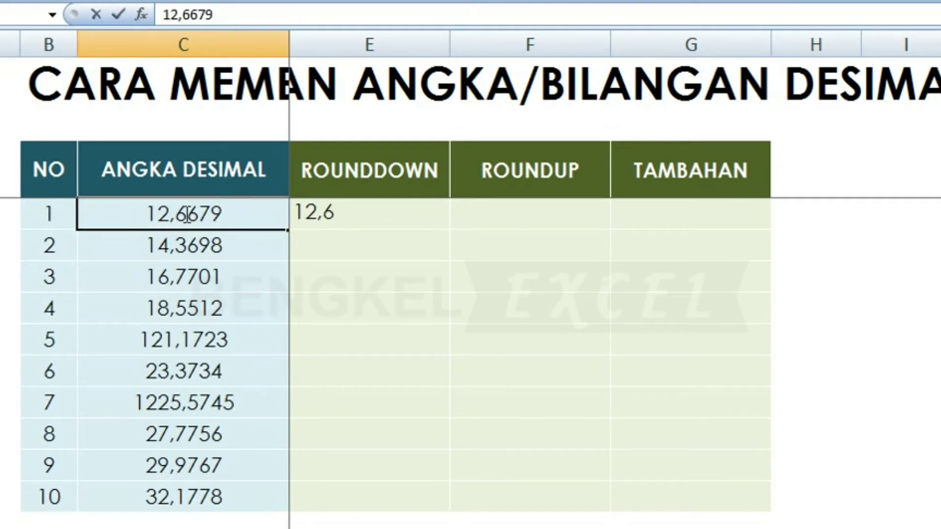
key("BackSpace")
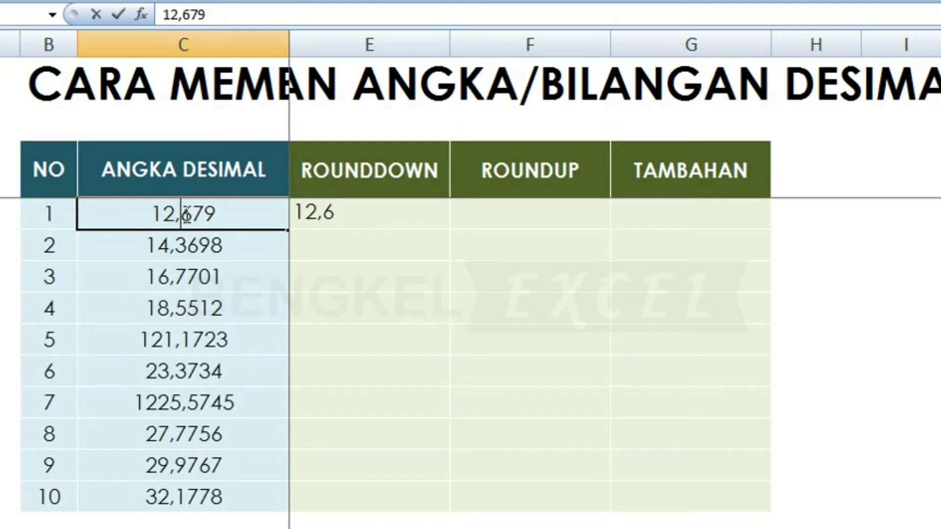
type("7")
key("Return")
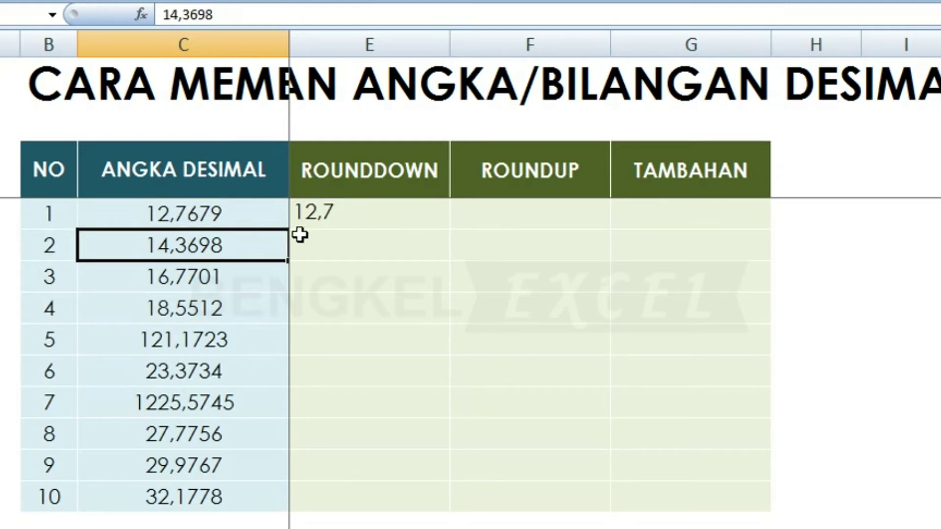
double_click(185, 213)
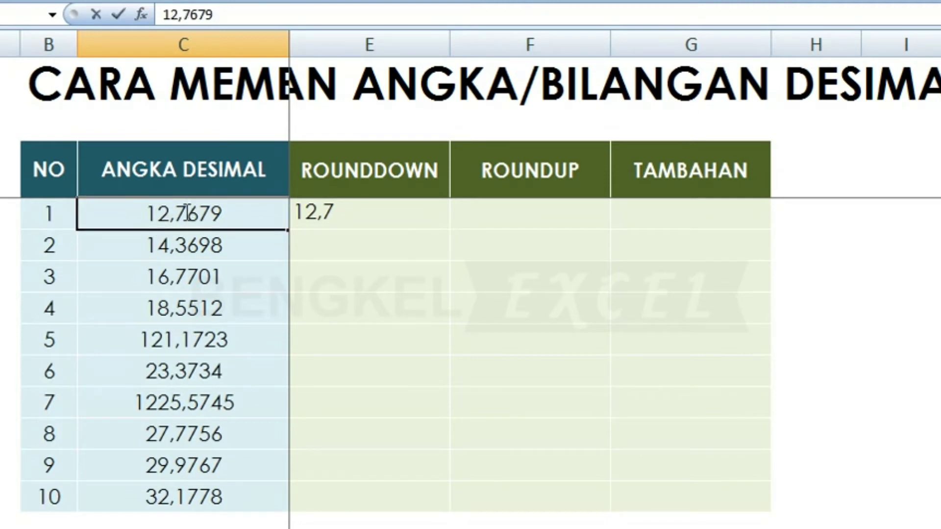
key("BackSpace")
type("5")
key("Return")
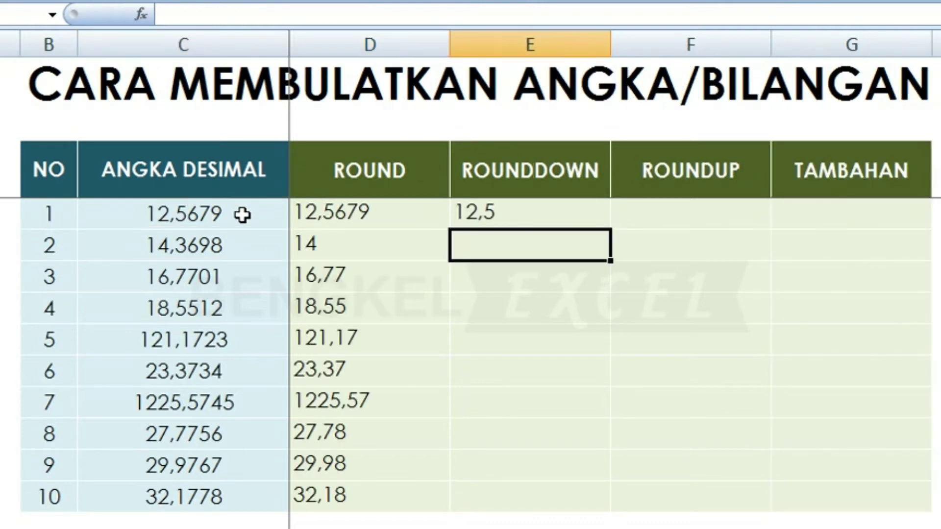
- Discard the stray entries and select E5, the ROUNDDOWN cell for number 2
type("=")
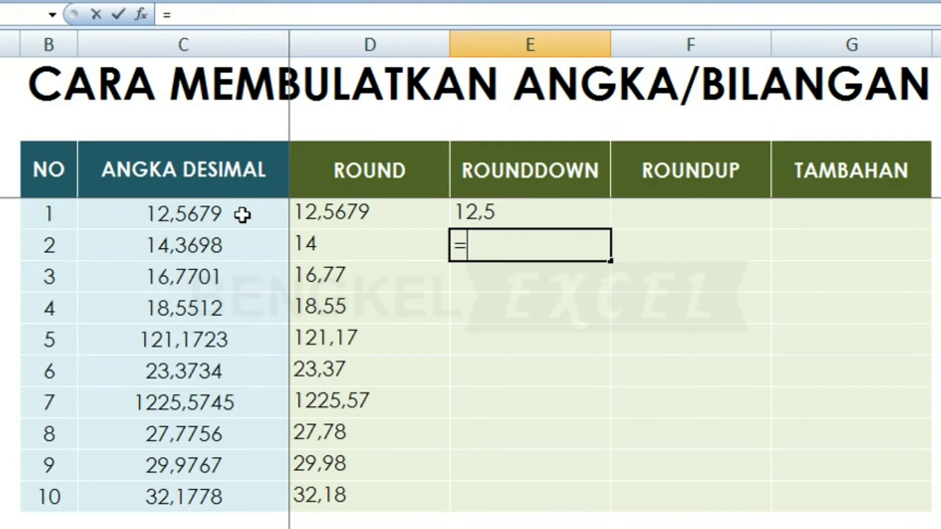
key("Right")
key("Right")
key("Left")
key("Escape")
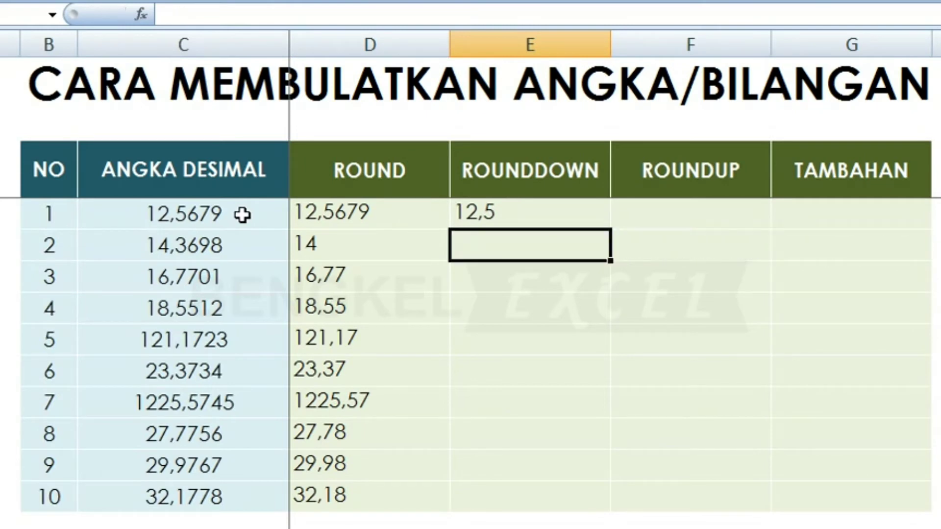
key("Right")
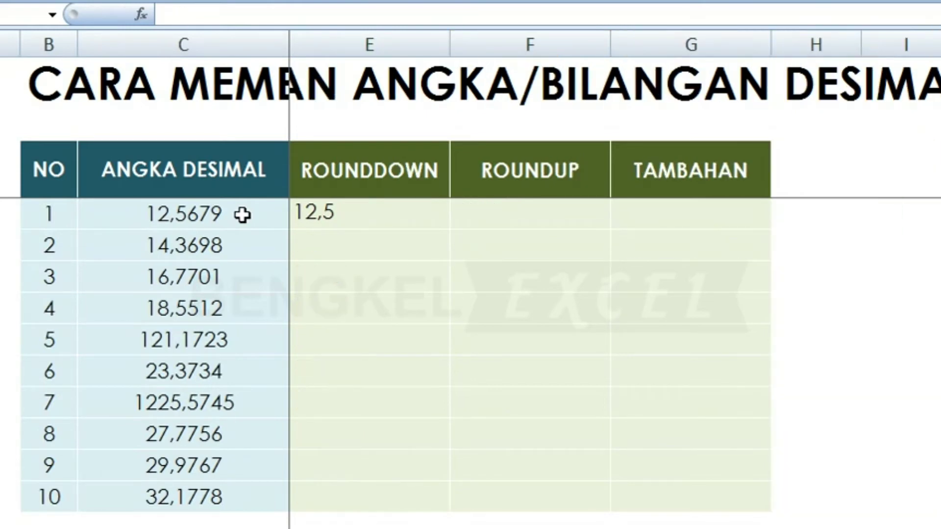
left_click(360, 231)
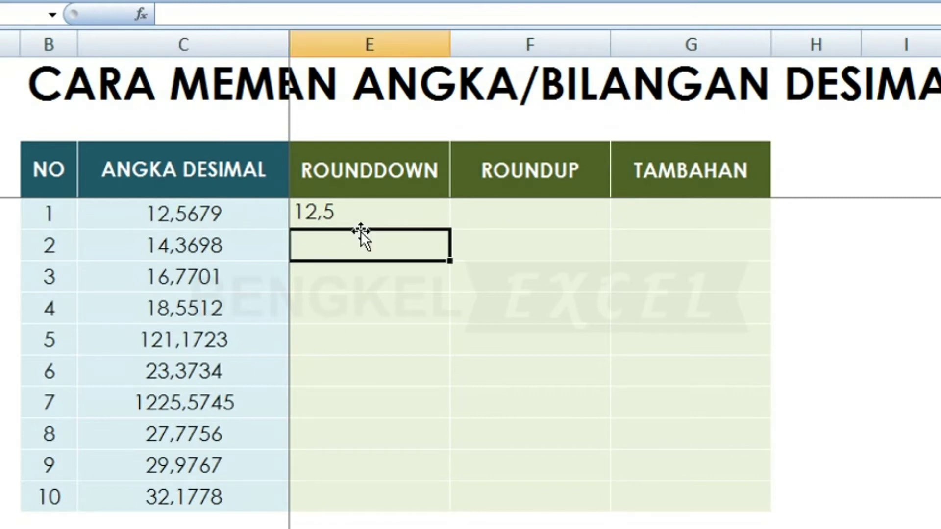
type("-R")
key("BackSpace")
key("BackSpace")
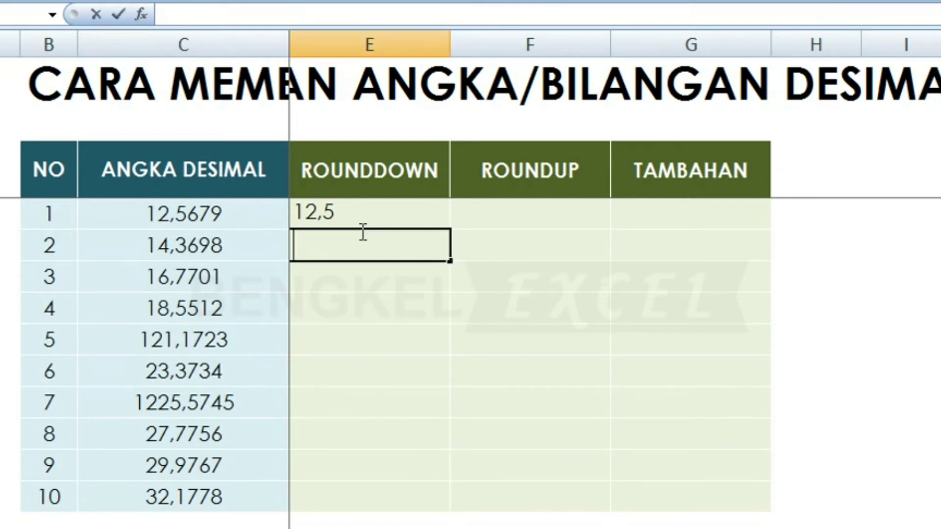
- Enter =ROUNDDOWN(C5;3) in E5 so it shows 14,369
type("=RO")
key("Down")
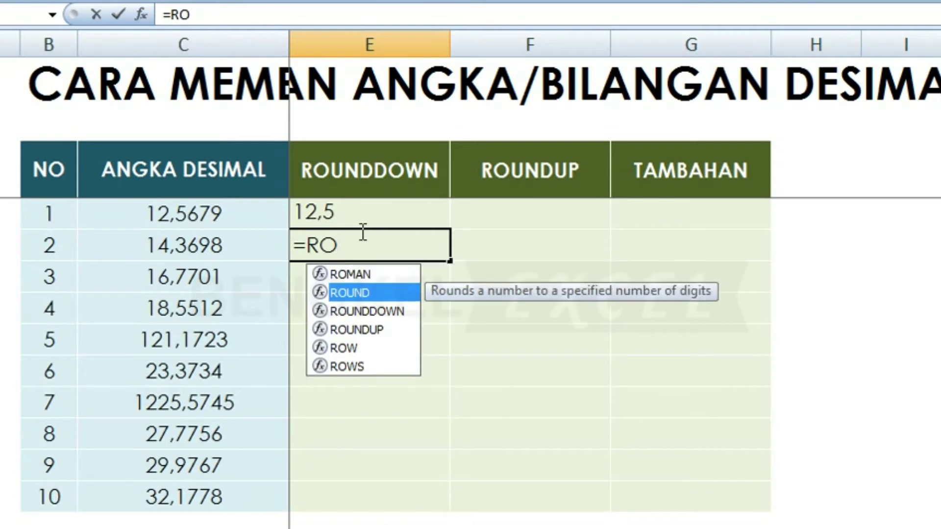
key("Down")
key("Down")
key("Up")
key("Tab")
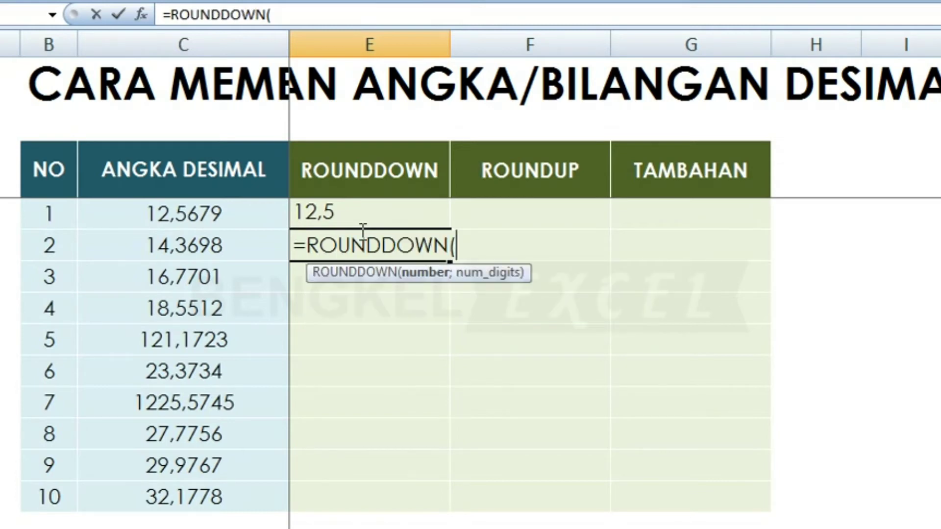
left_click(184, 244)
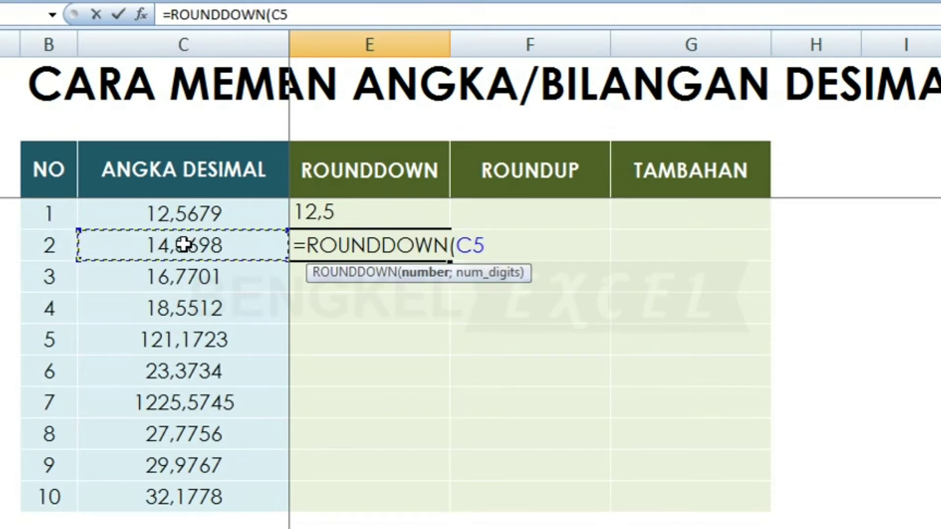
type(";")
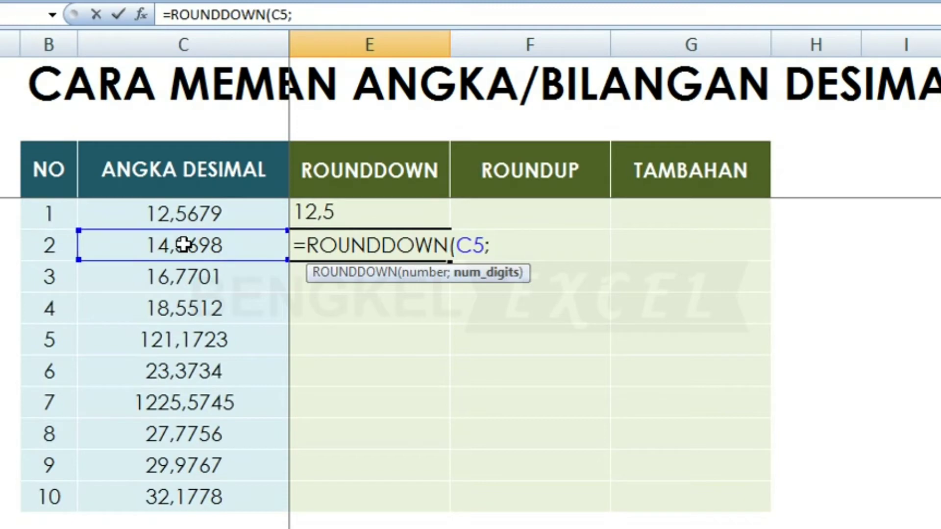
type("3")
key("Return")
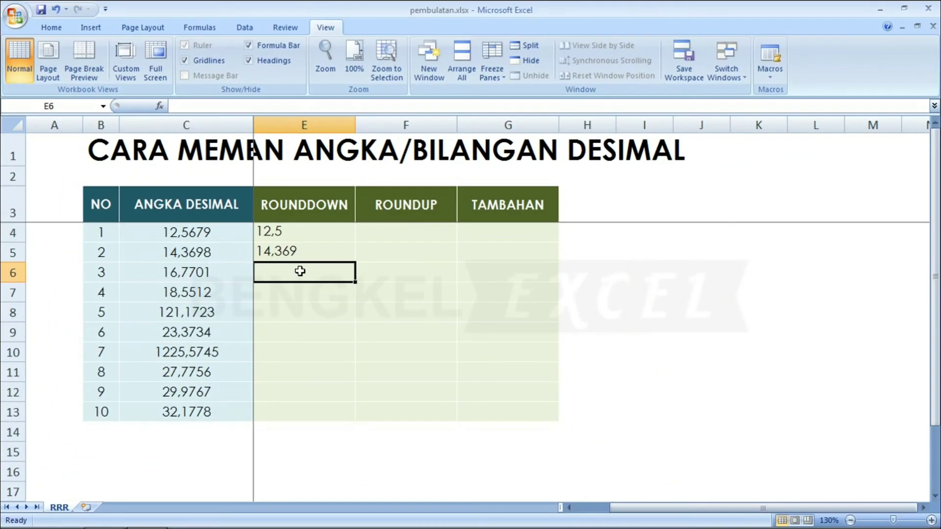
- Fill the E5 ROUNDDOWN formula down to E13, ending with 32,177
left_click(290, 251)
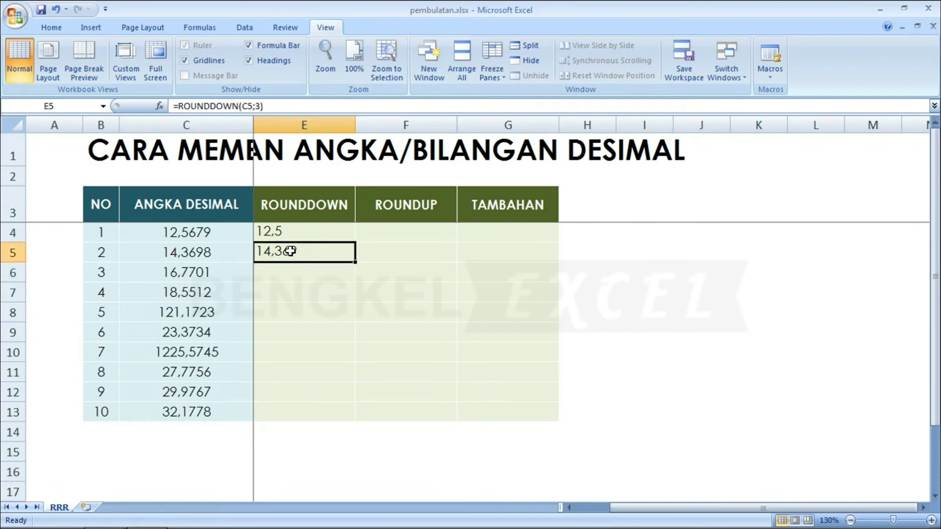
double_click(356, 263)
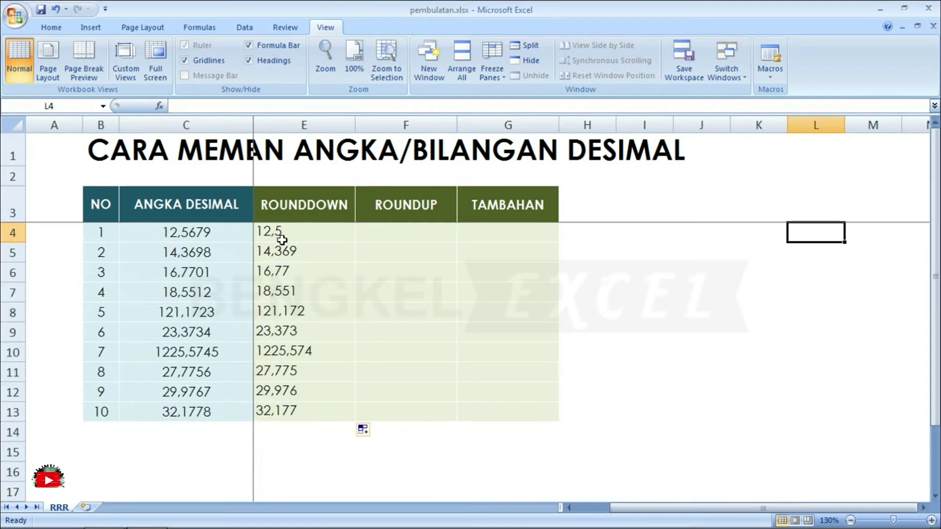
key("Right")
key("Right")
key("Left")
key("Left")
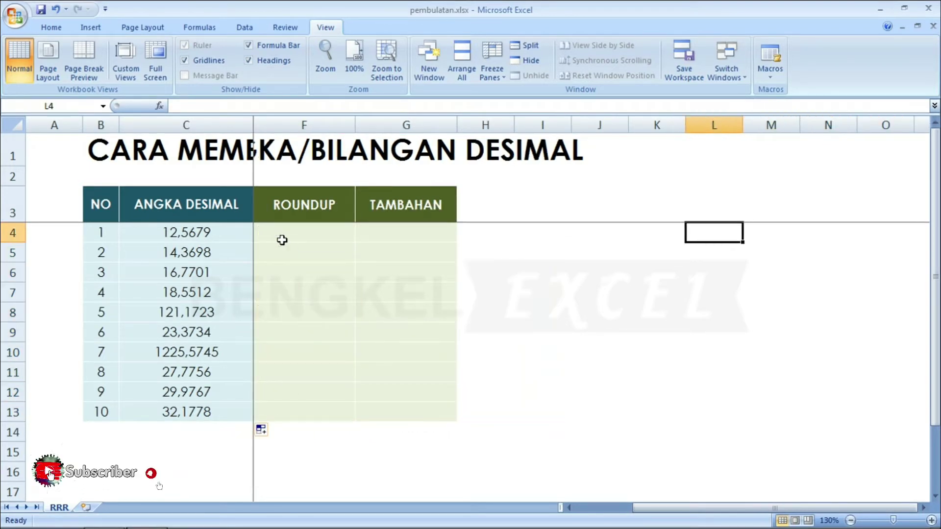
key("Left")
left_click(281, 239)
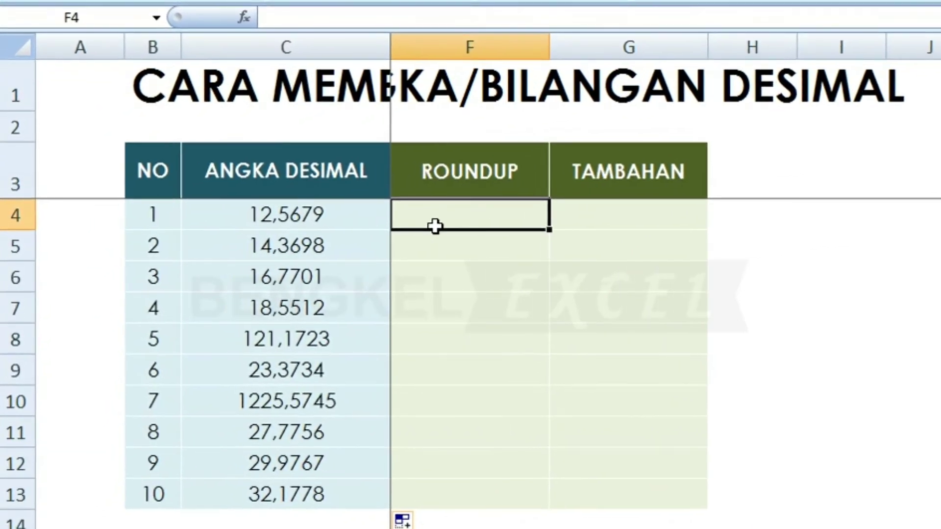
- Enter =ROUNDUP(C4;2) in F4 so it shows 12,57
type("=RO")
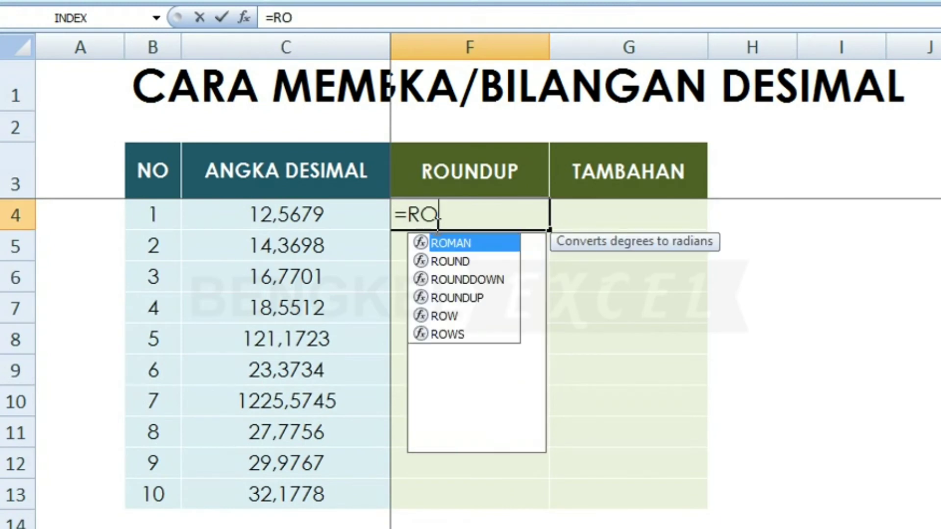
key("Down")
key("Down")
key("Down")
key("Tab")
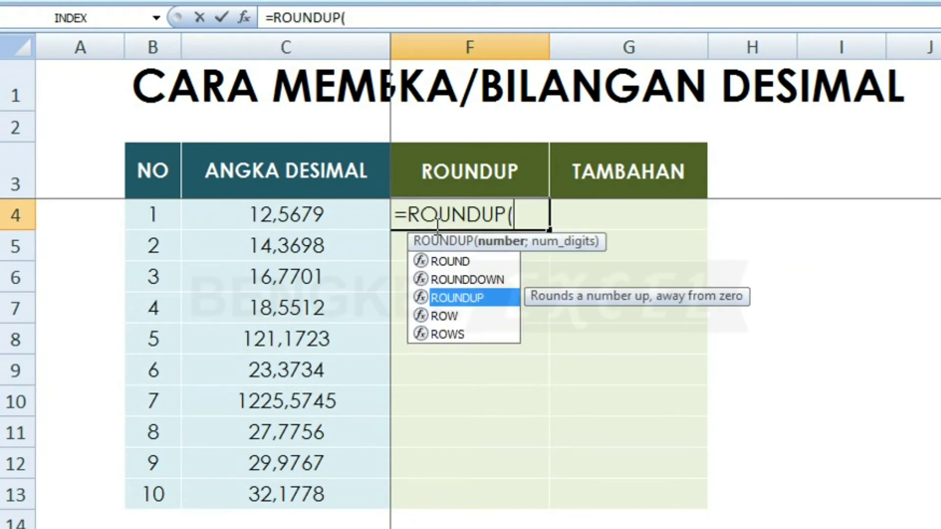
left_click(336, 210)
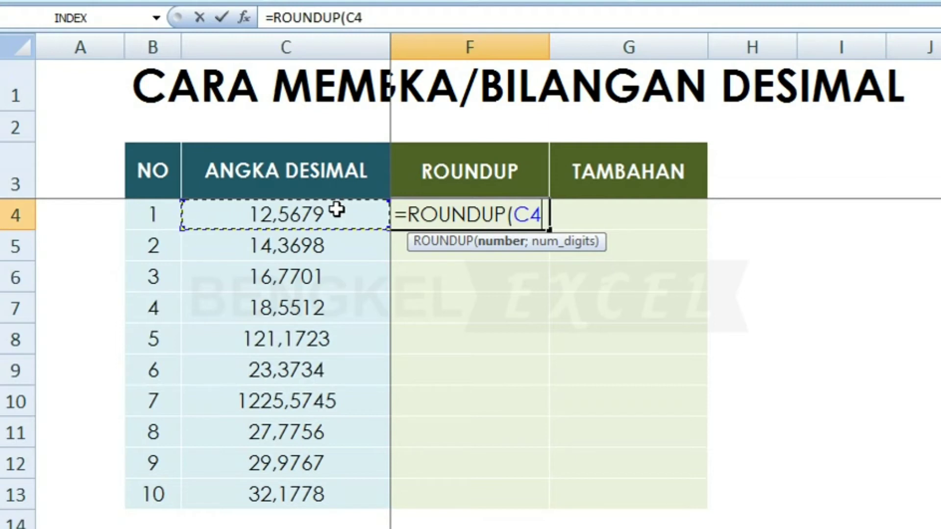
type(";")
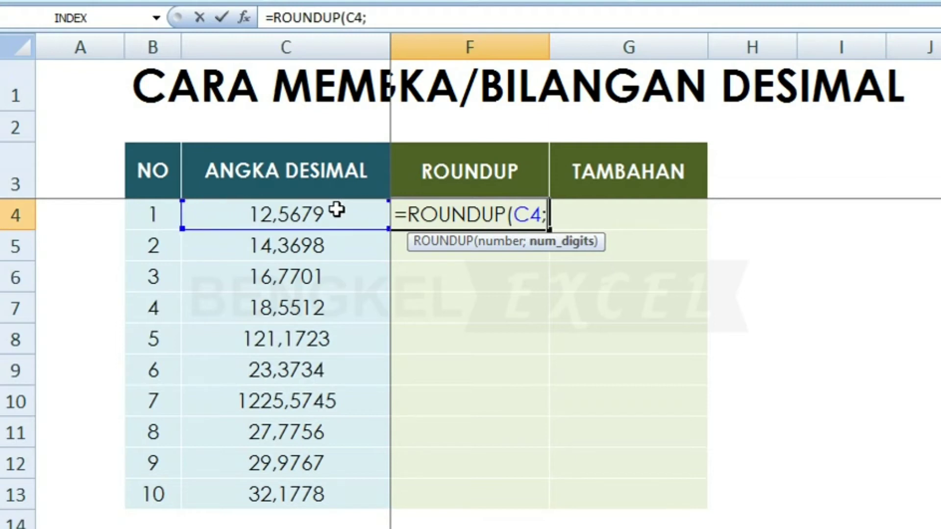
type("2")
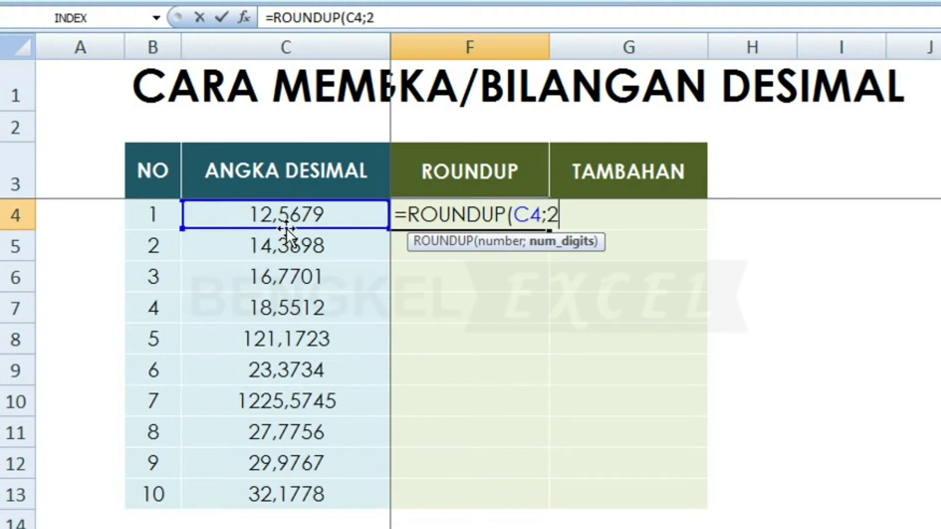
key("Return")
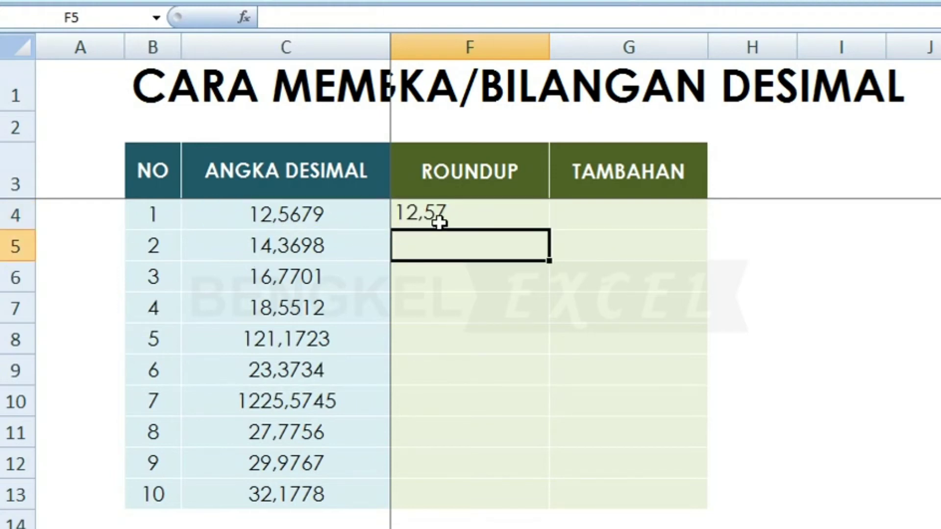
left_click(439, 223)
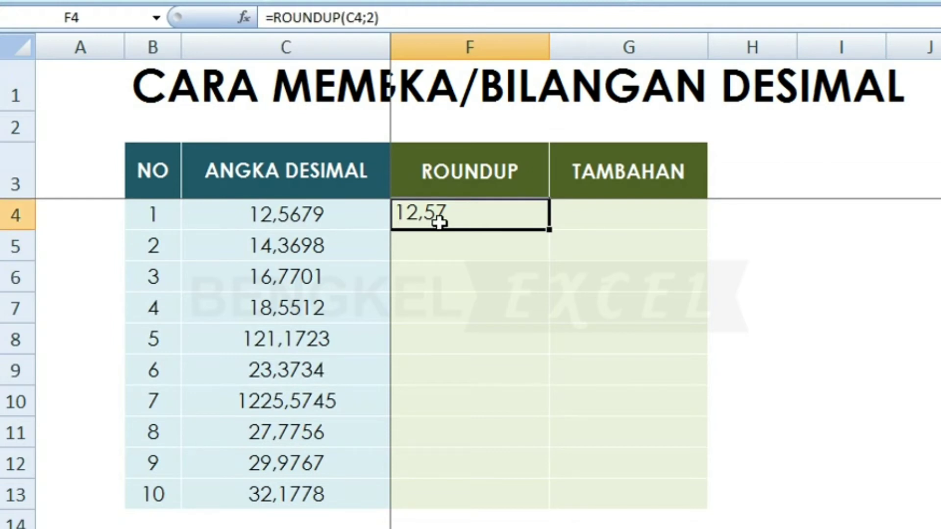
- Enter =ROUNDUP(C5;1) in F5 so it shows 14,4
left_click(481, 239)
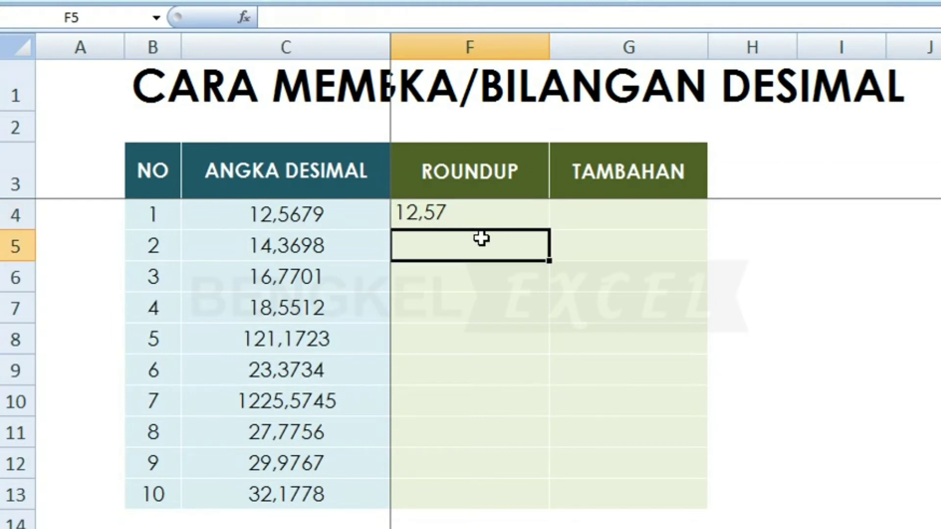
type("=R")
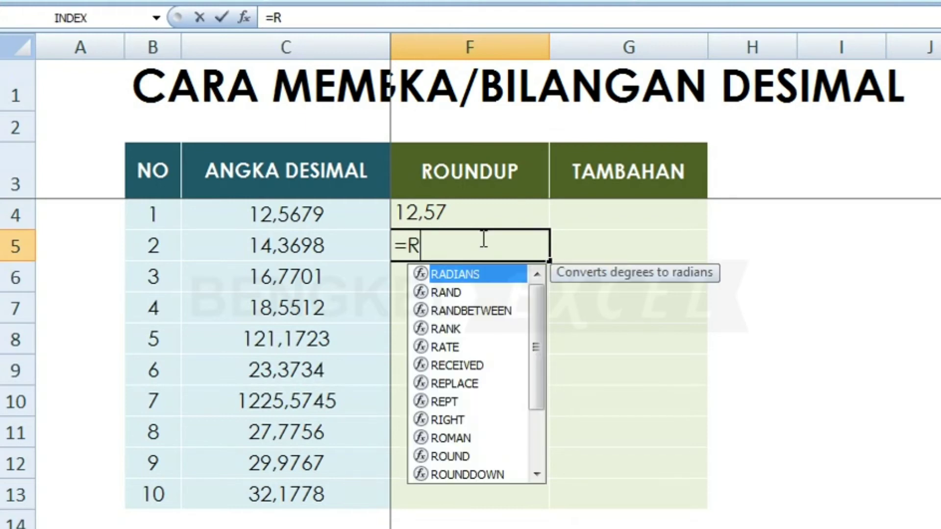
key("Down")
key("Down")
key("Down")
type("O")
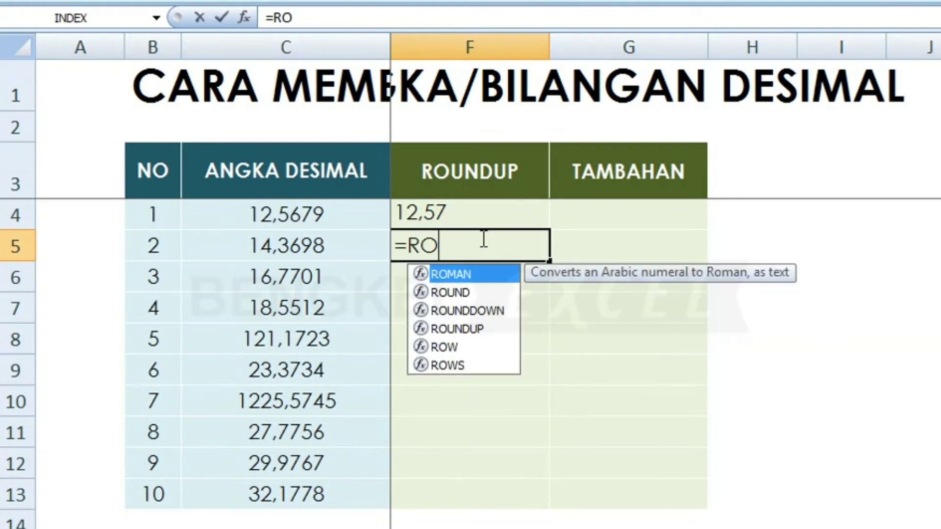
type("U")
key("Down")
key("Down")
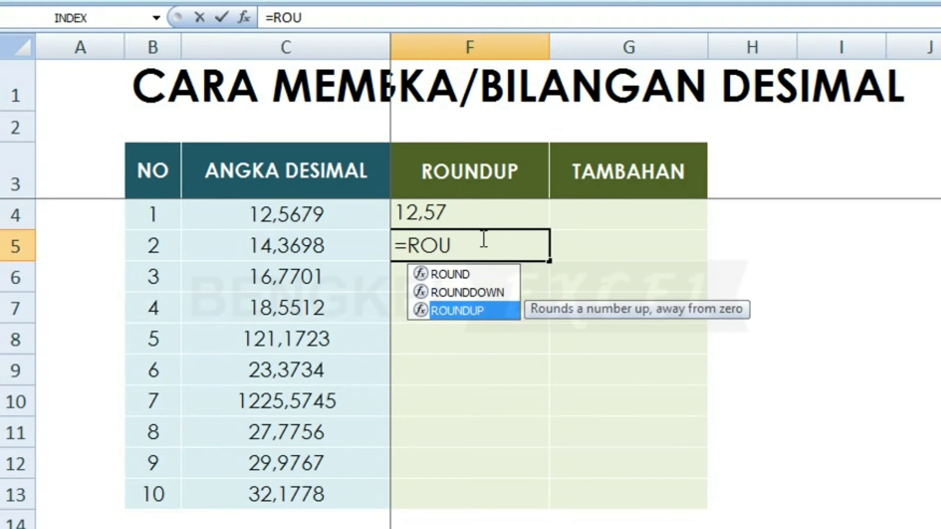
key("Tab")
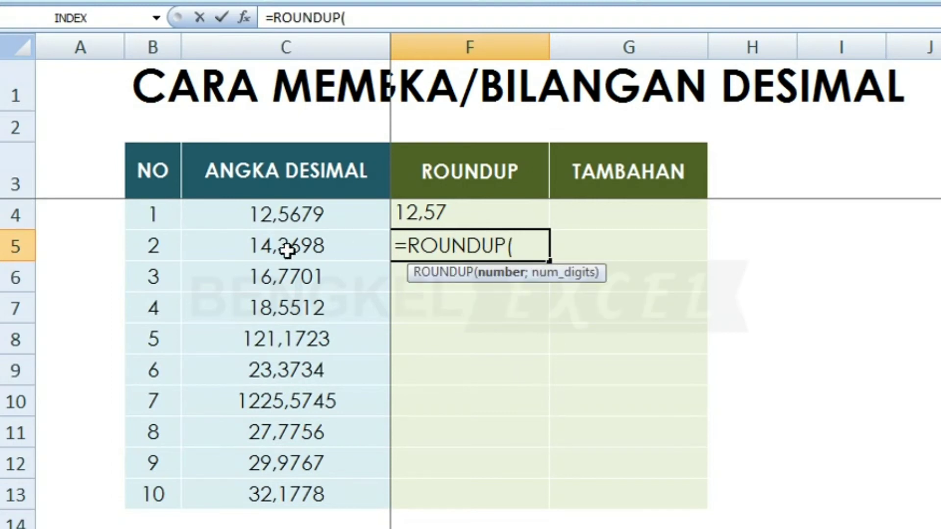
left_click(287, 251)
type(";")
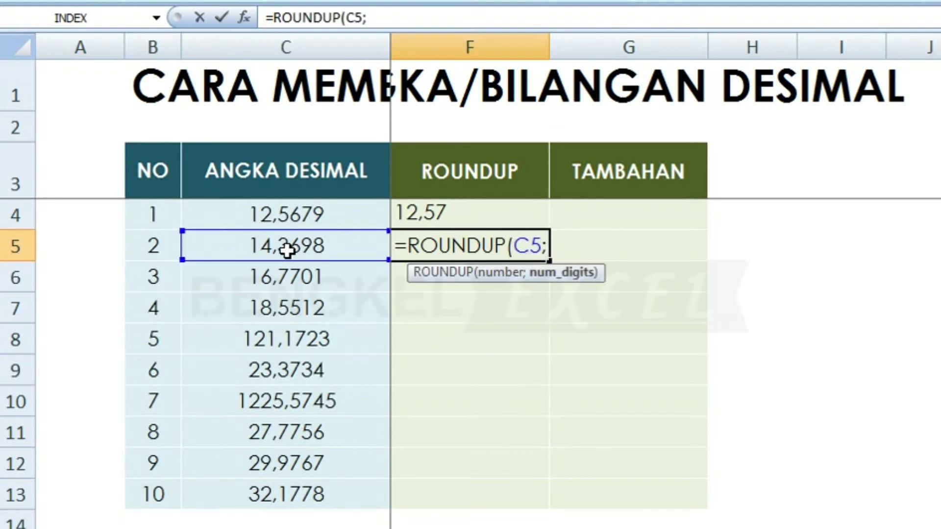
type("1")
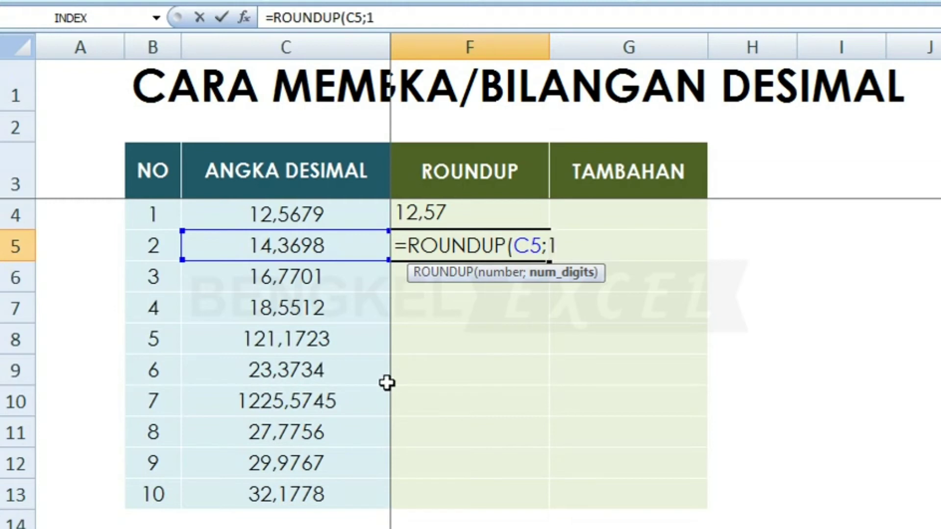
key("Return")
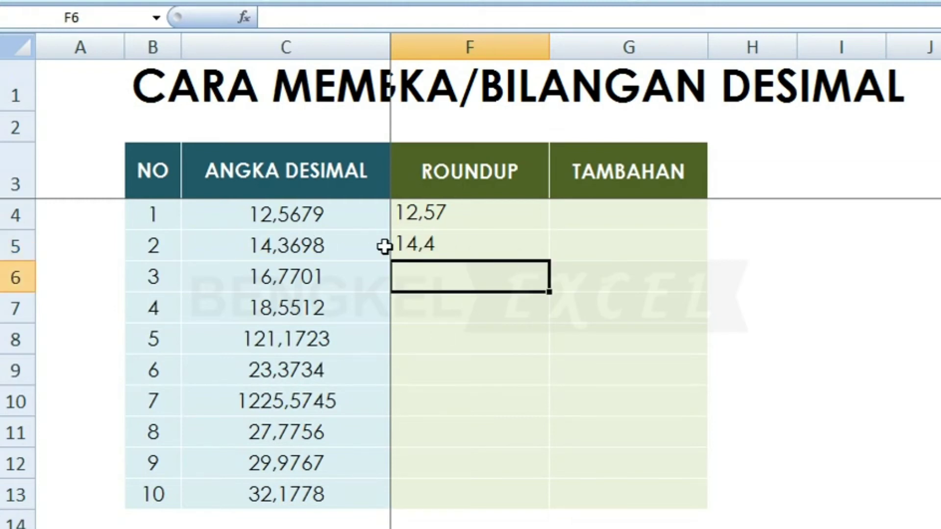
left_click(464, 243)
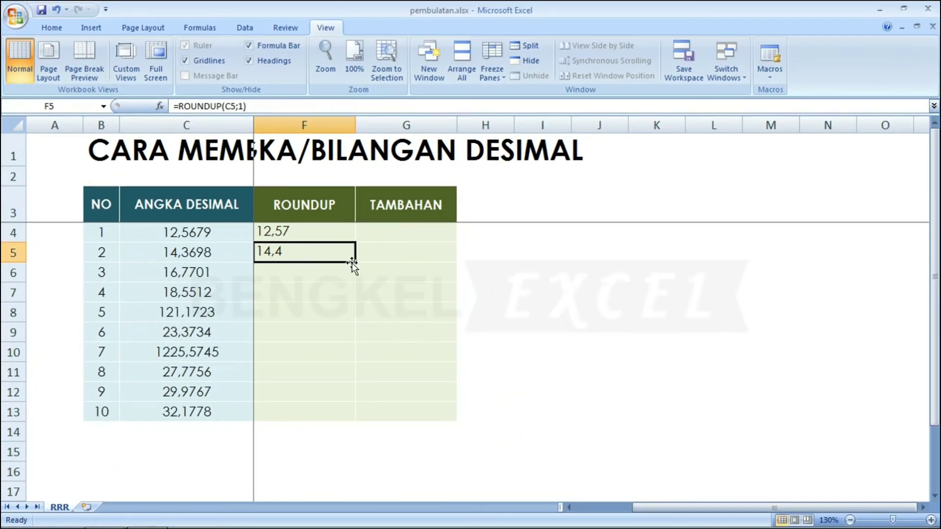
- Copy F5's ROUNDUP formula down through F13, ending with 32,2
double_click(355, 263)
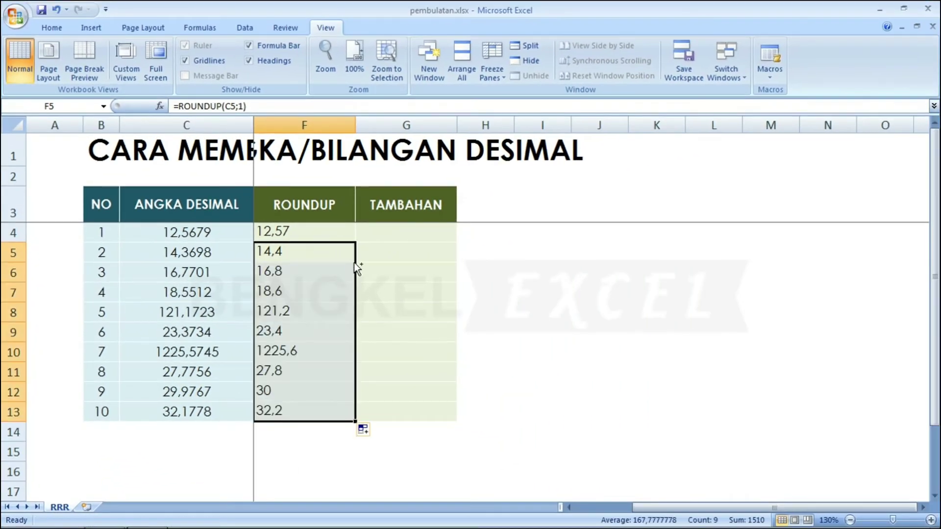
left_click(354, 263)
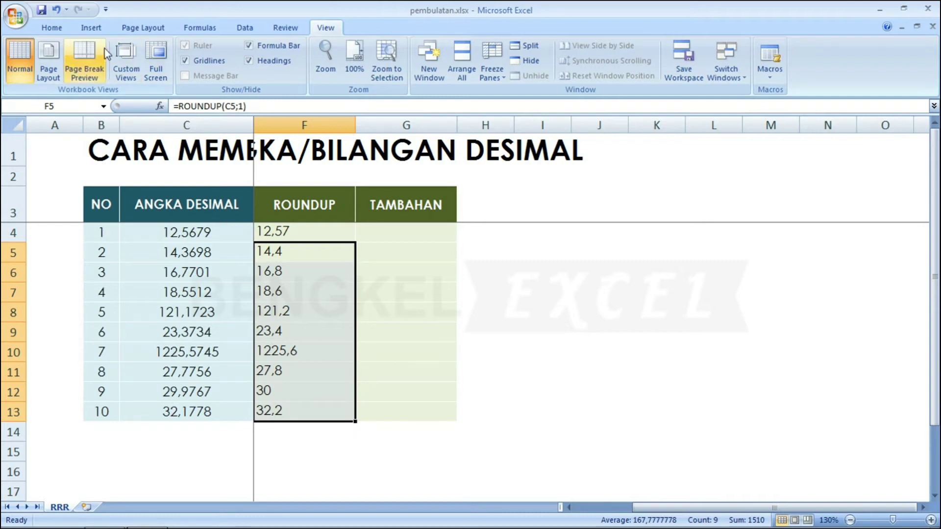
left_click(51, 27)
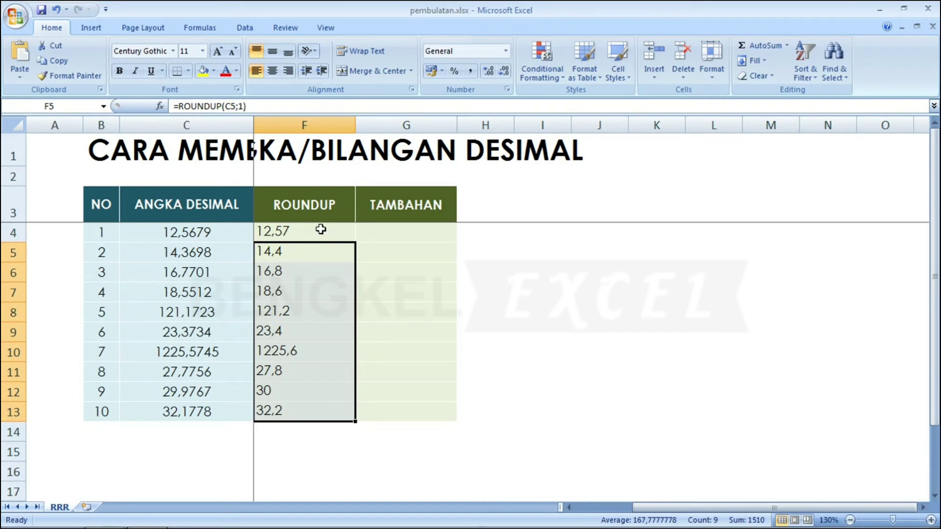
left_click(656, 268)
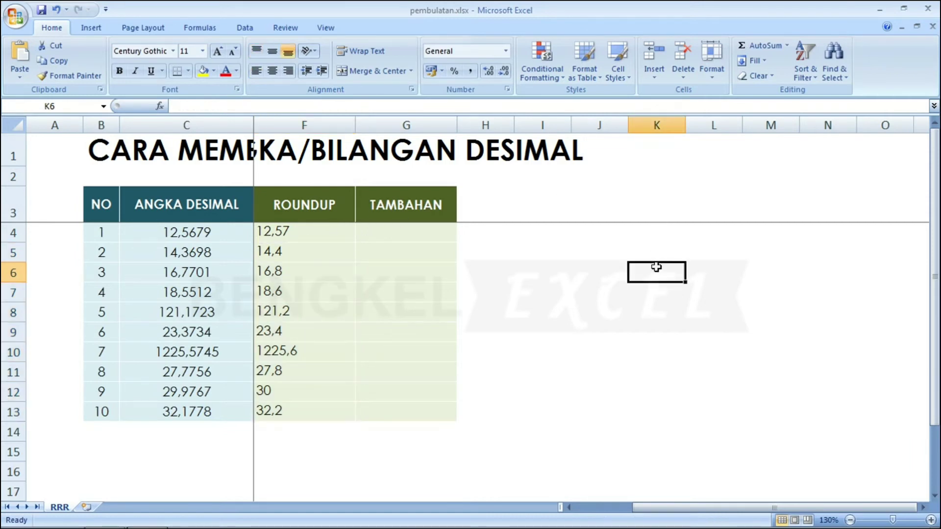
- Put test value 12,5 in K6 and format it with no decimals so it shows 13
type("12,")
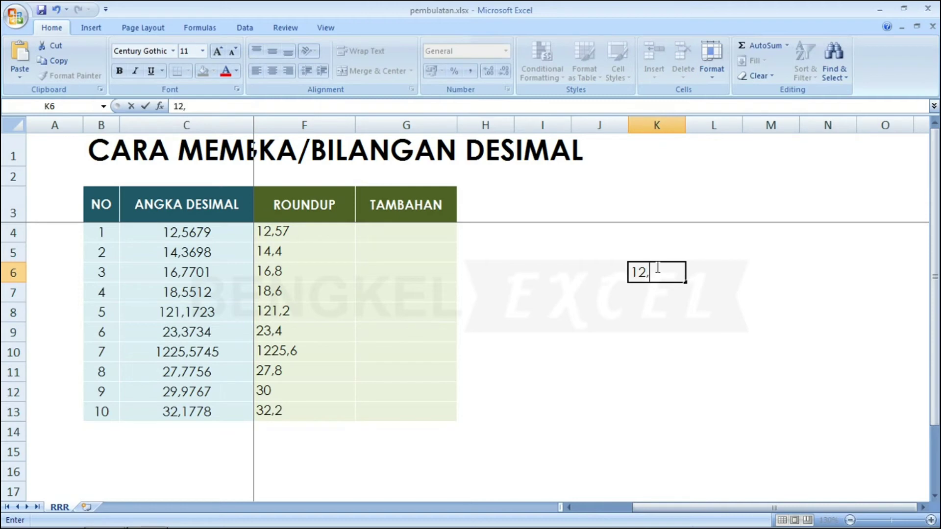
type("5")
key("Return")
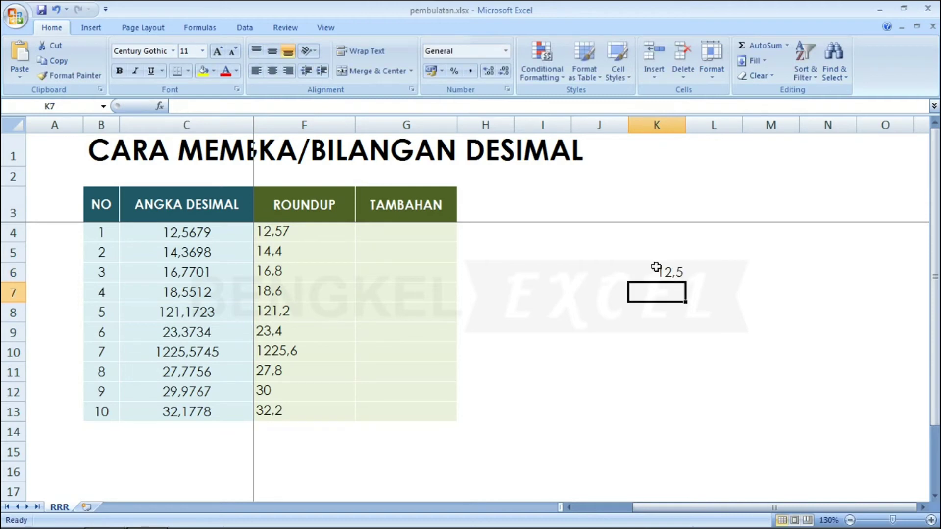
left_click(657, 270)
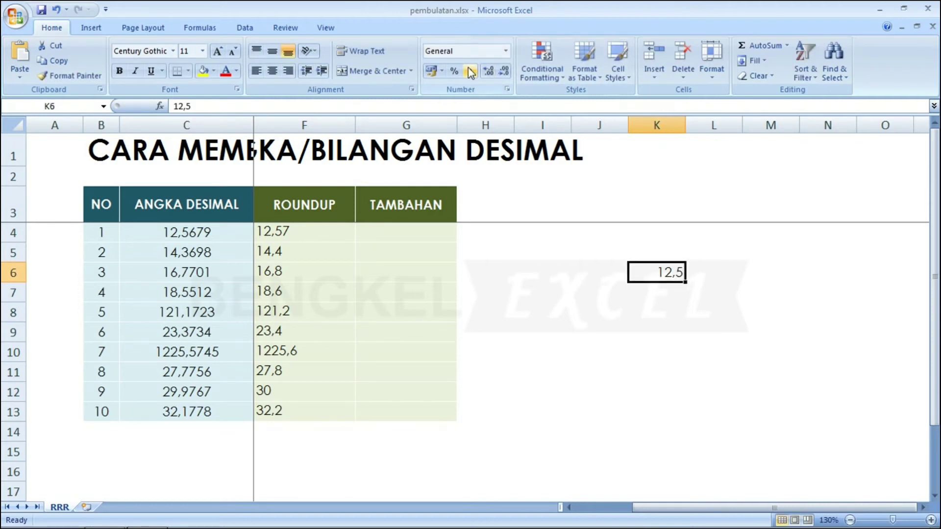
left_click(486, 71)
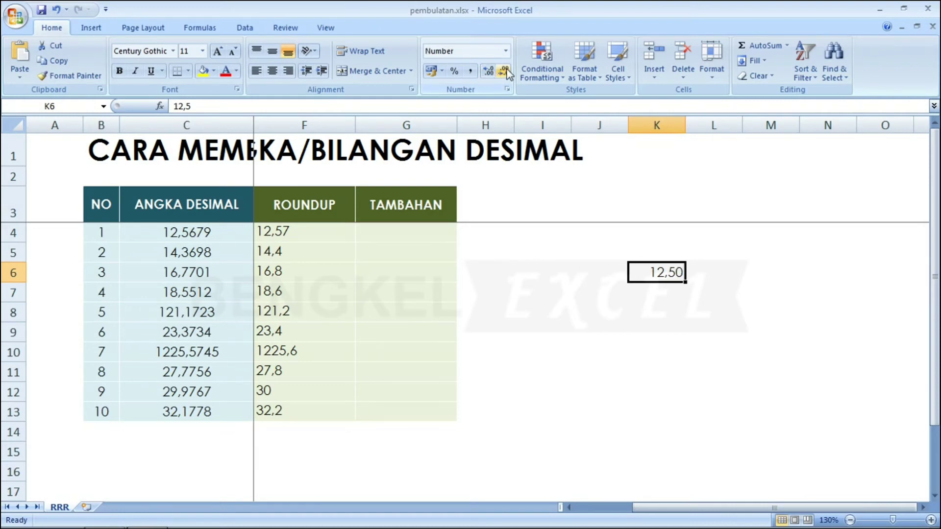
left_click(505, 71)
left_click(505, 71)
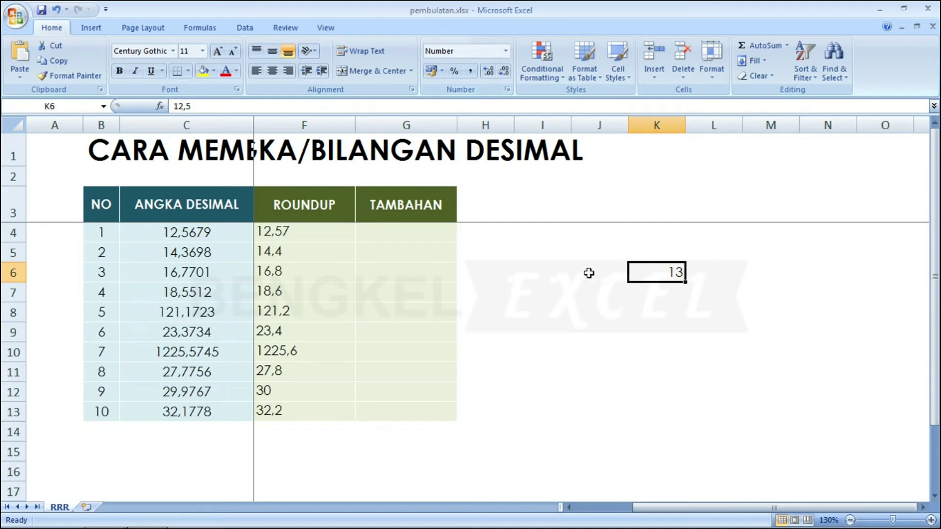
left_click(278, 235)
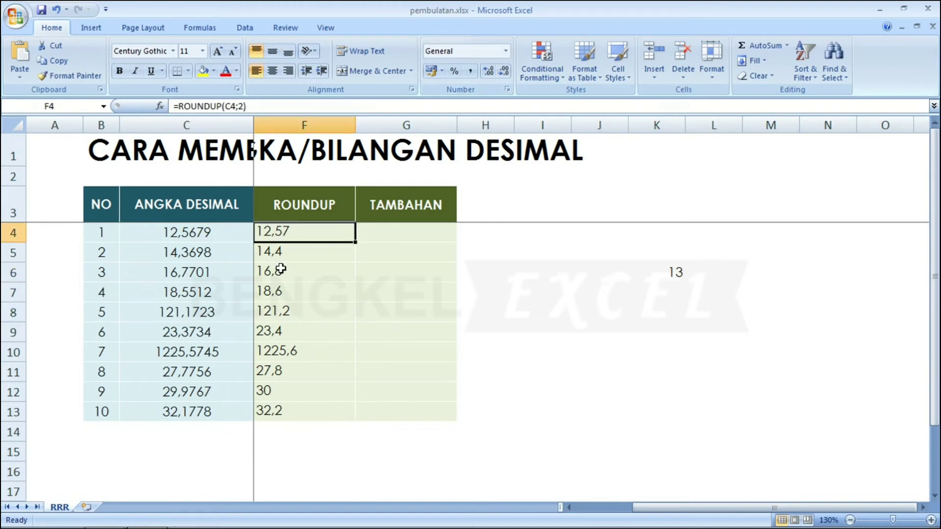
- Total the ROUNDUP column in F14 with =SUM(F4:F13), giving 1522,57
left_click(279, 268)
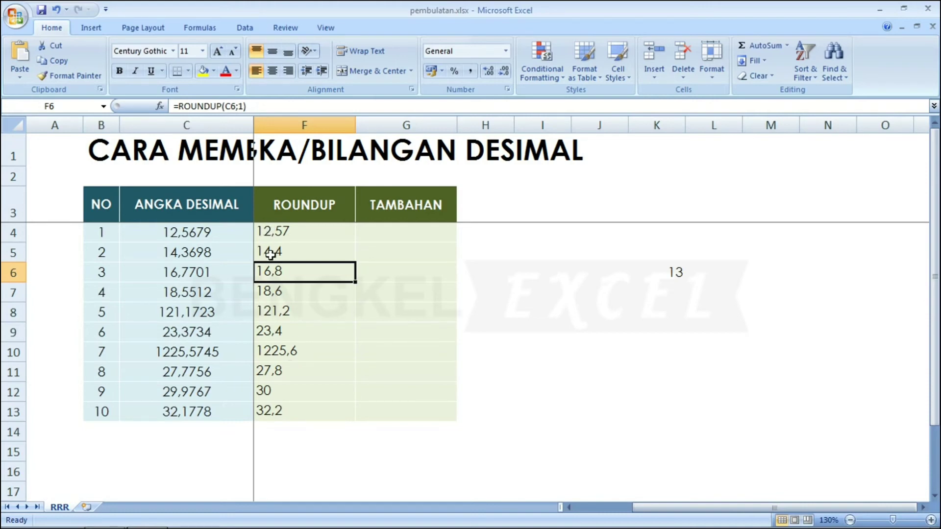
left_click(269, 426)
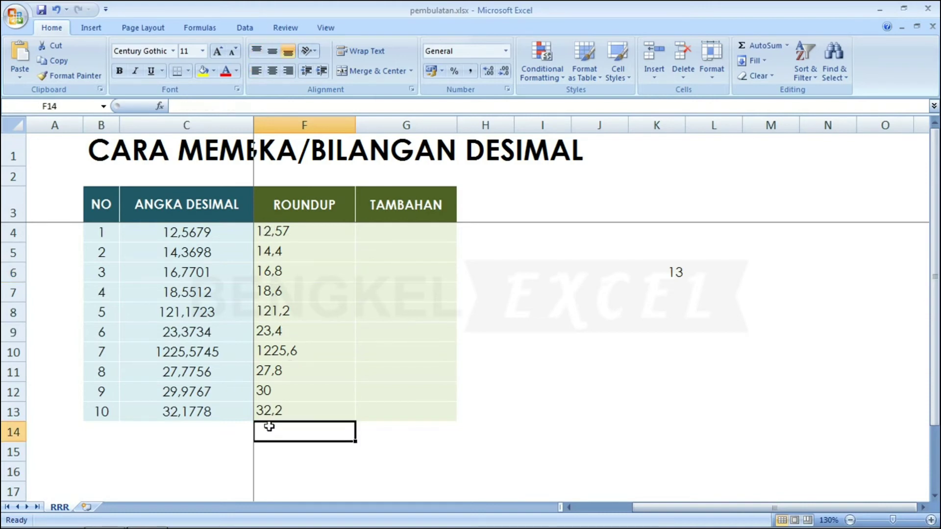
left_click(762, 46)
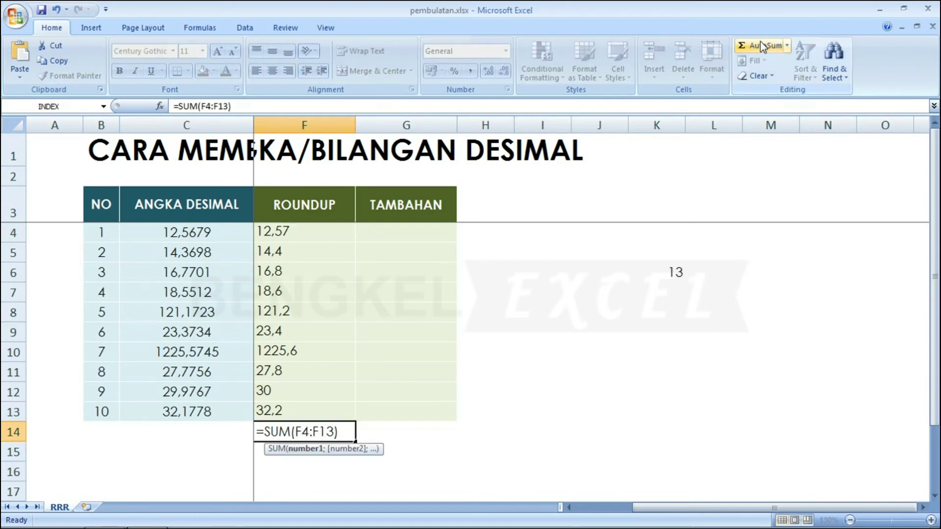
key("Return")
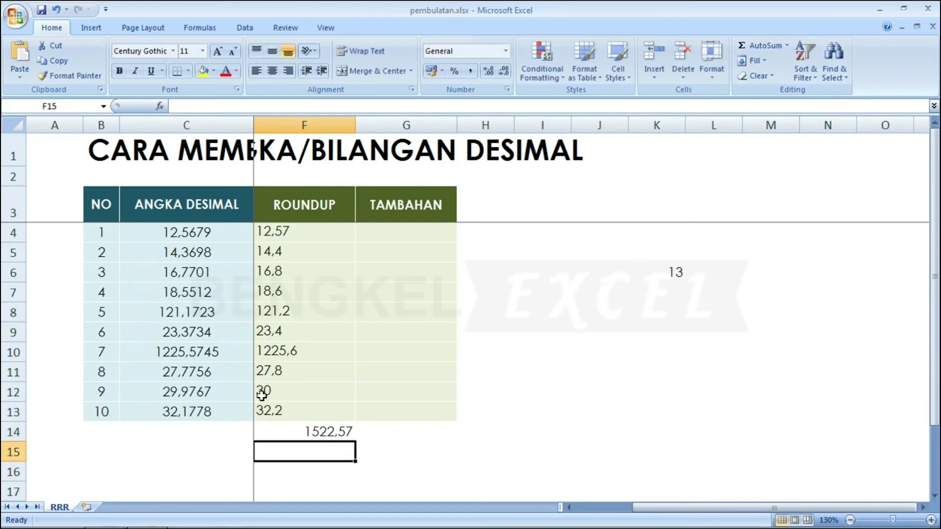
- Try =C12 in F12, then undo to restore its ROUNDUP result of 30
left_click(262, 395)
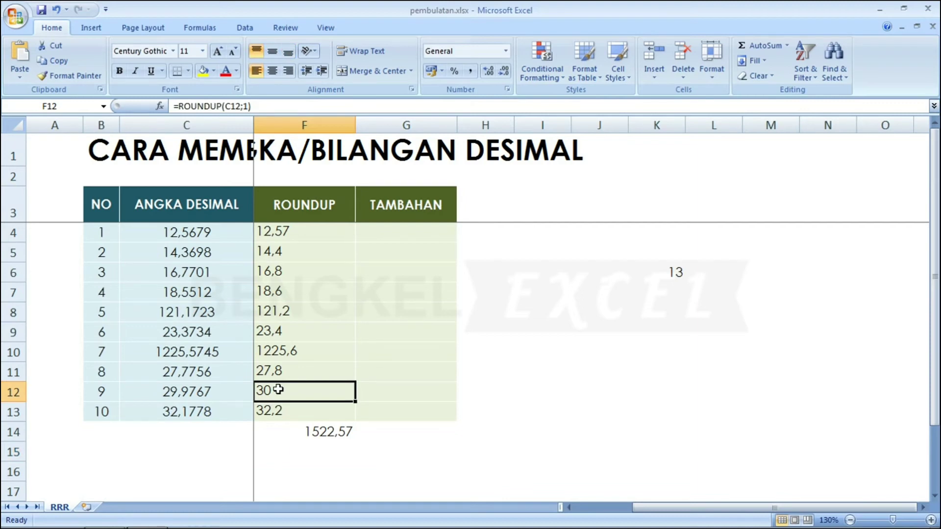
type("=")
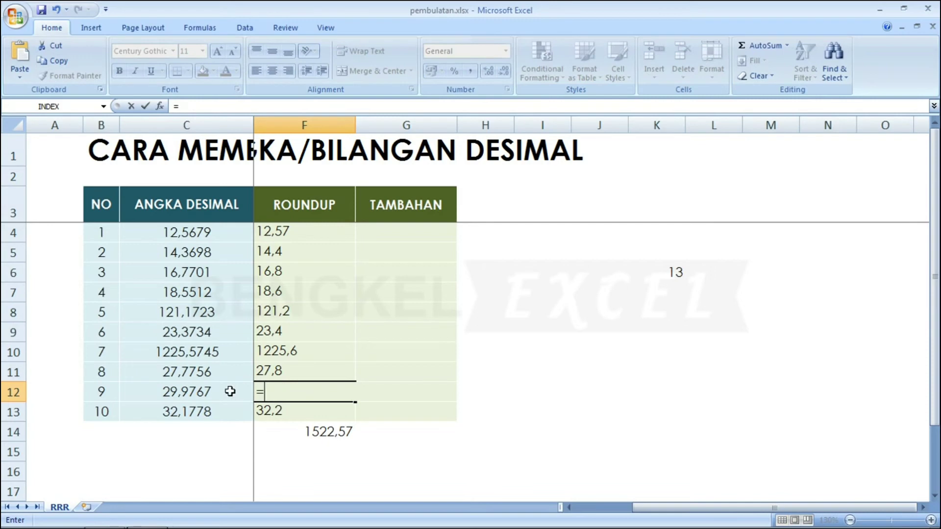
left_click(208, 391)
key("Return")
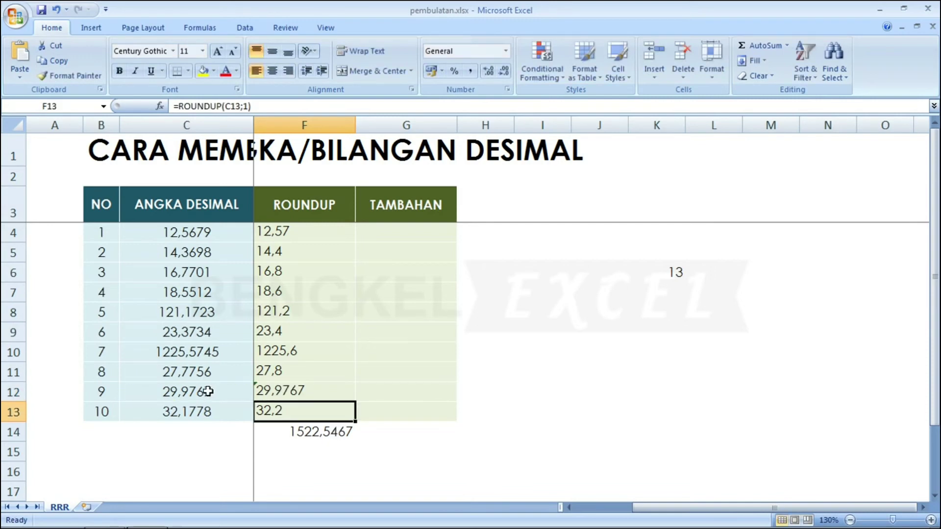
left_click(314, 445)
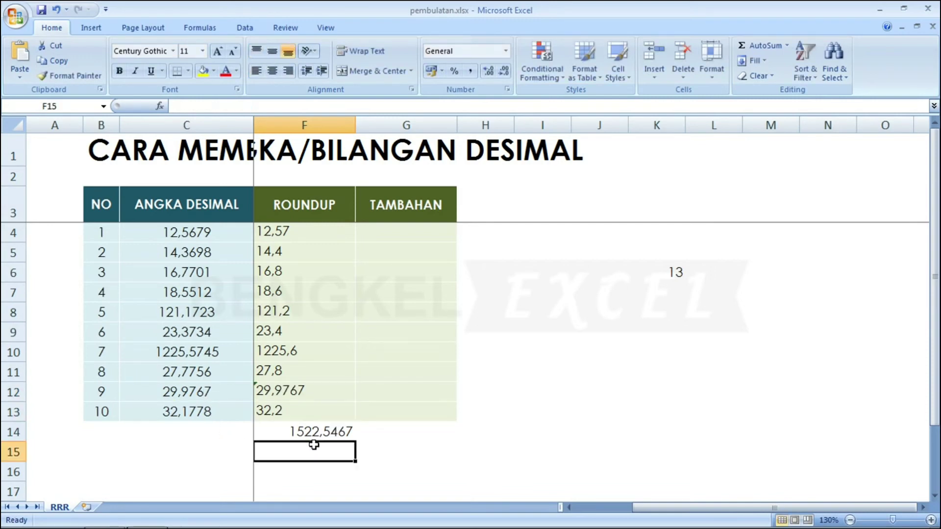
left_click(318, 431)
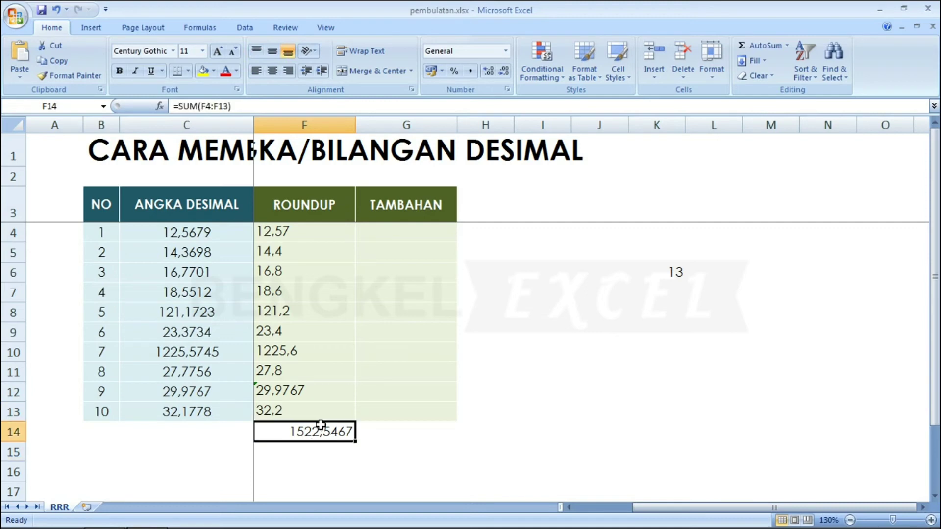
left_click(57, 9)
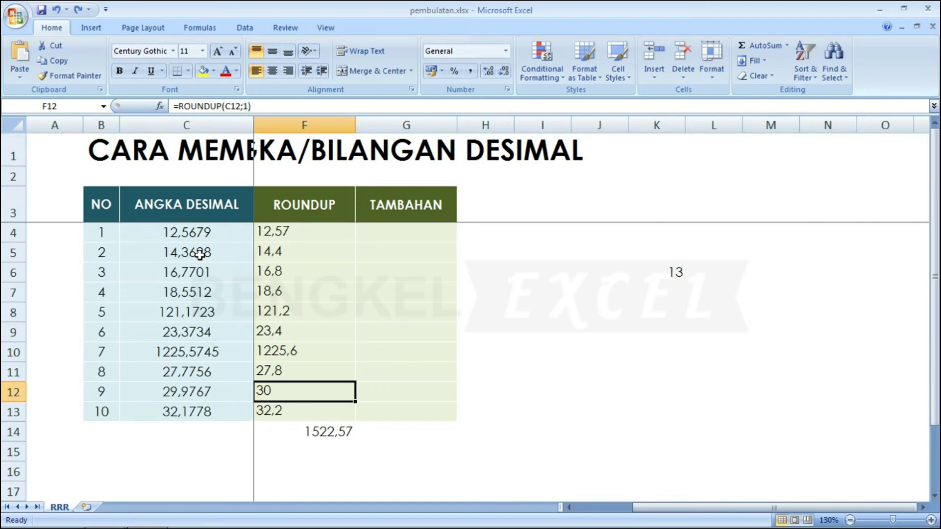
left_click(301, 233)
key("Right")
key("Right")
key("Right")
key("Right")
key("Right")
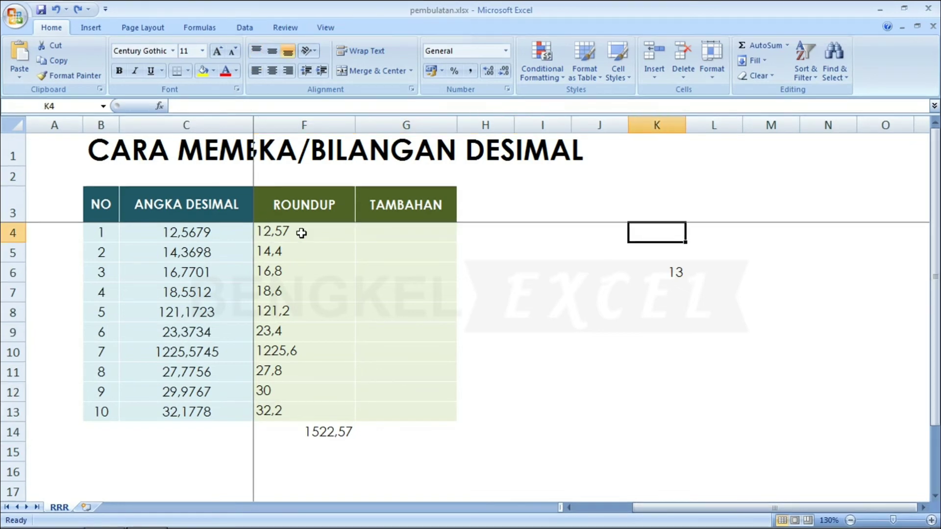
key("Right")
key("Right")
key("Right")
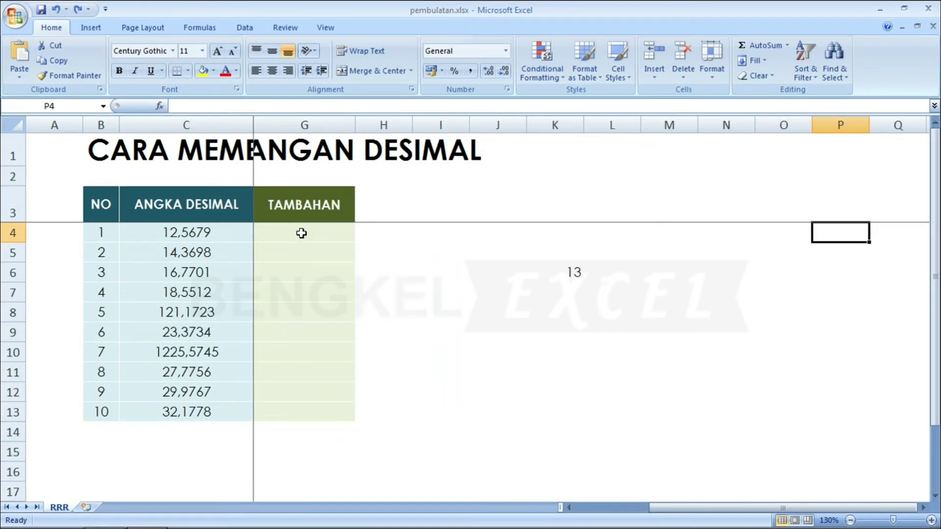
- Enter =ROUNDDOWN(C10;-3) in G10, rounding 1225,5745 down to 1000
left_click(301, 233)
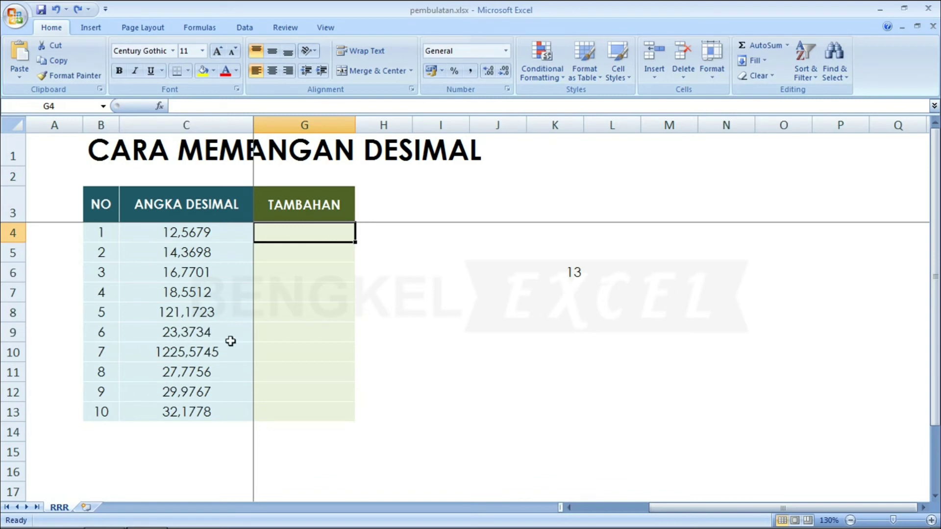
left_click(178, 351)
left_click(269, 348)
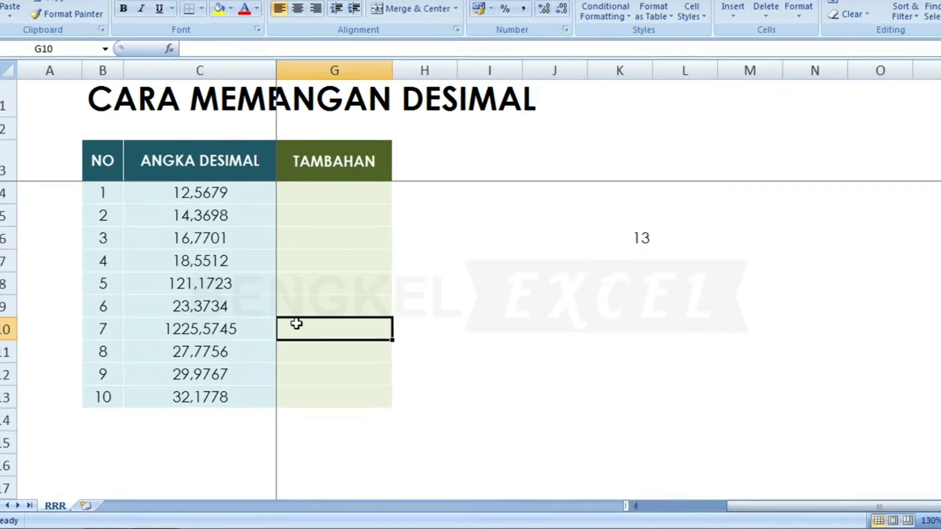
type("=R")
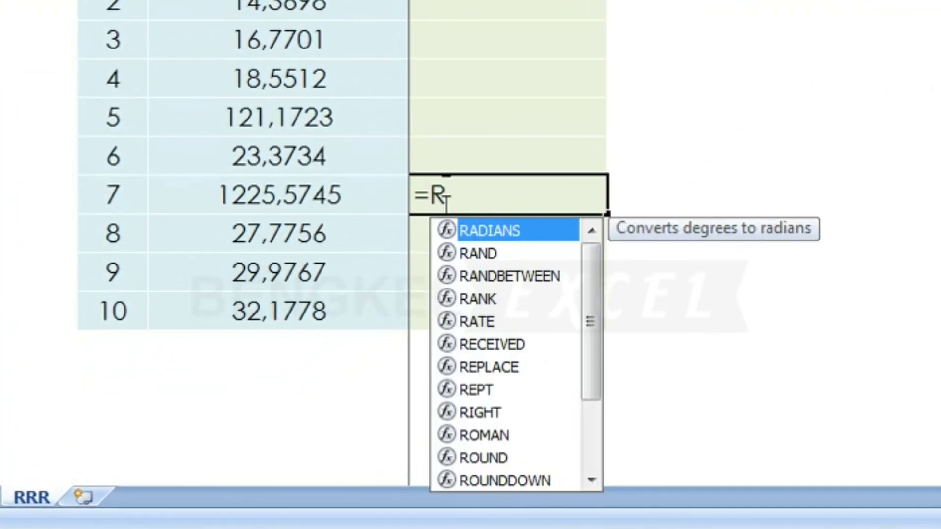
type("OU")
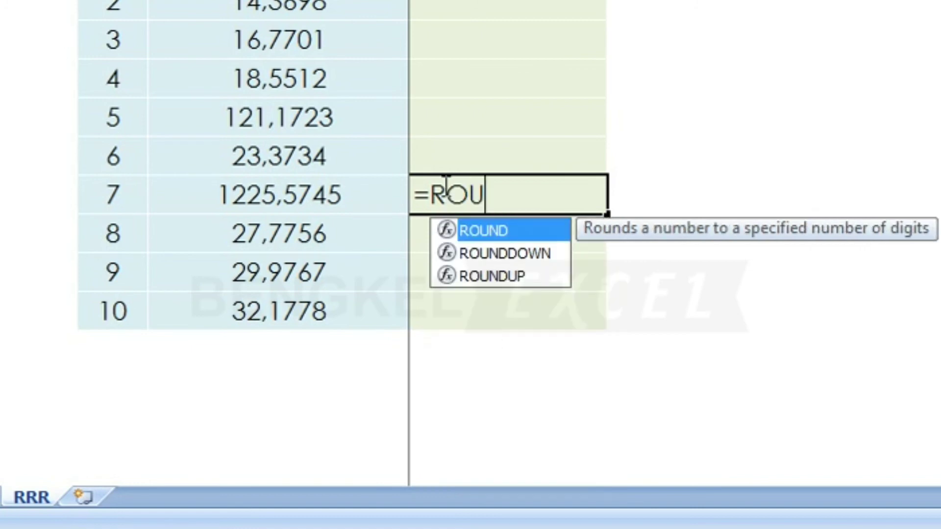
key("Down")
key("Tab")
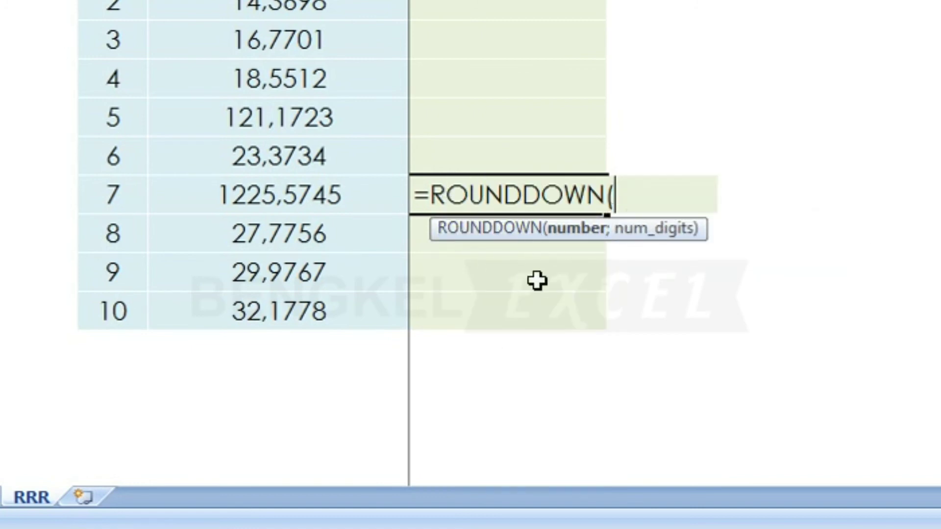
left_click(292, 199)
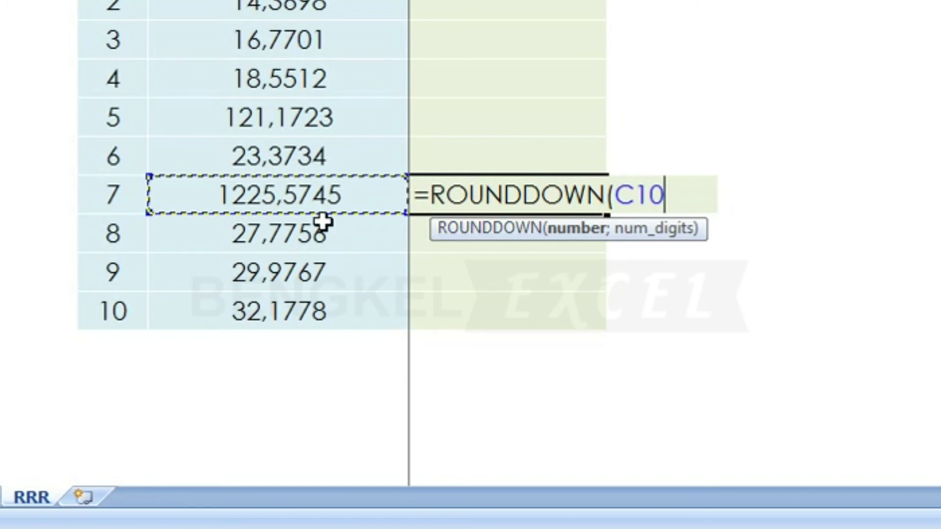
type(";")
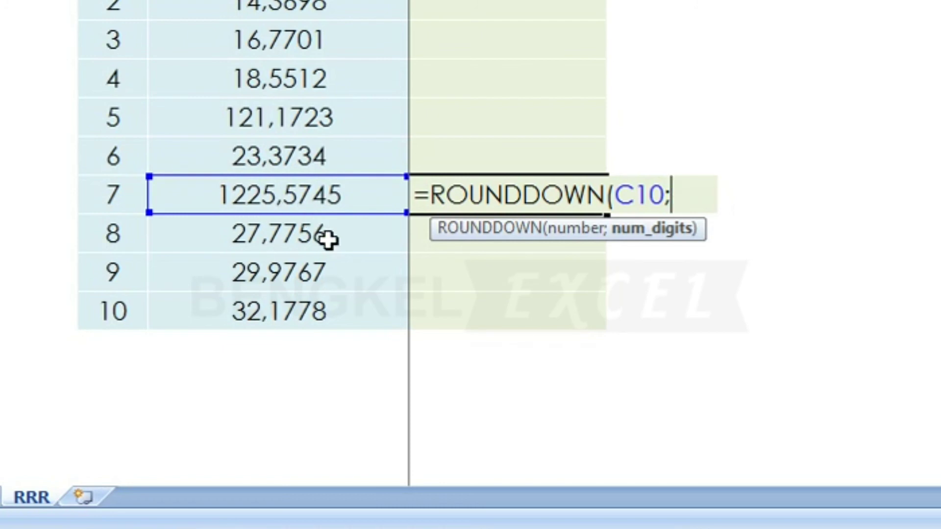
type("-3")
key("Return")
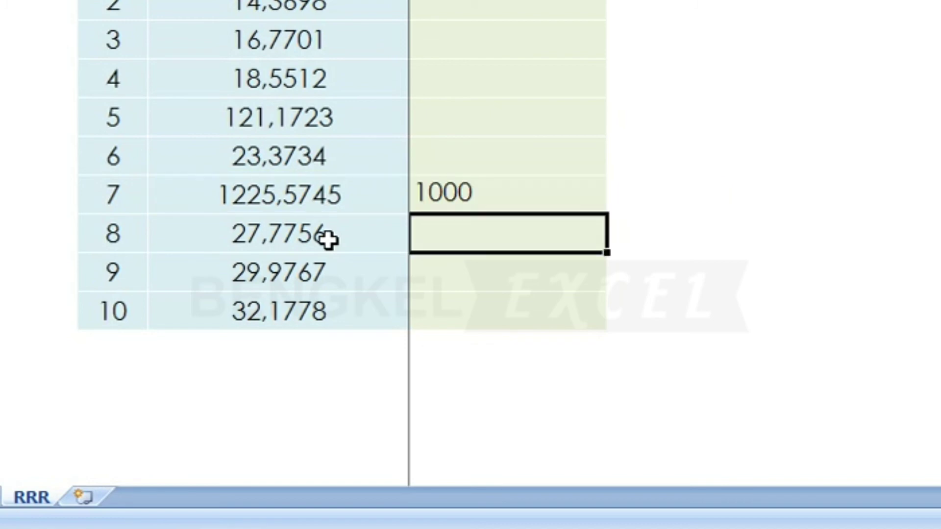
- Copy the ROUNDDOWN formula from the 1000 cell down one row
left_click(448, 200)
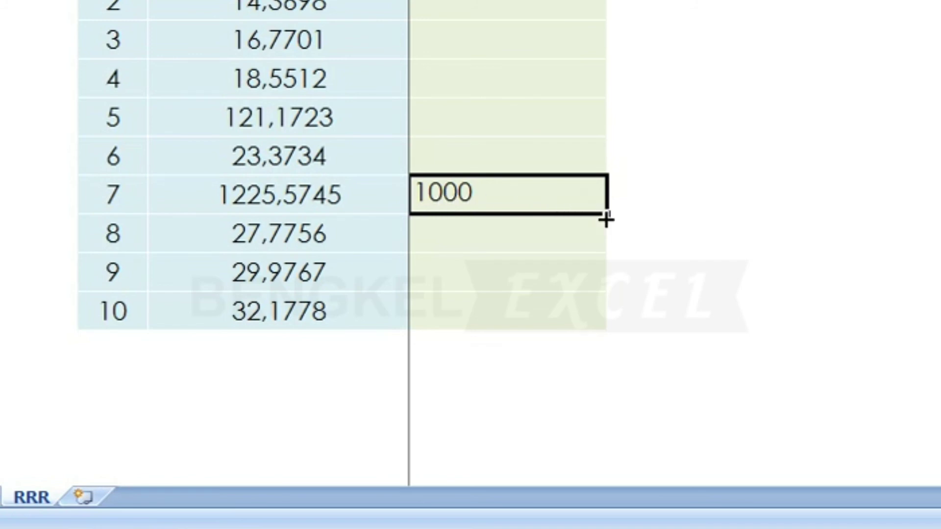
left_click_drag(607, 215, 604, 248)
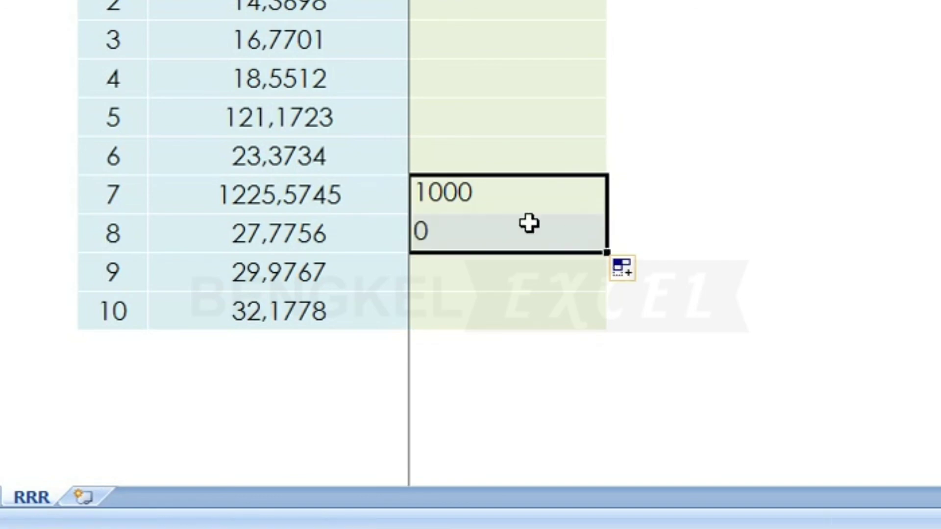
left_click(499, 222)
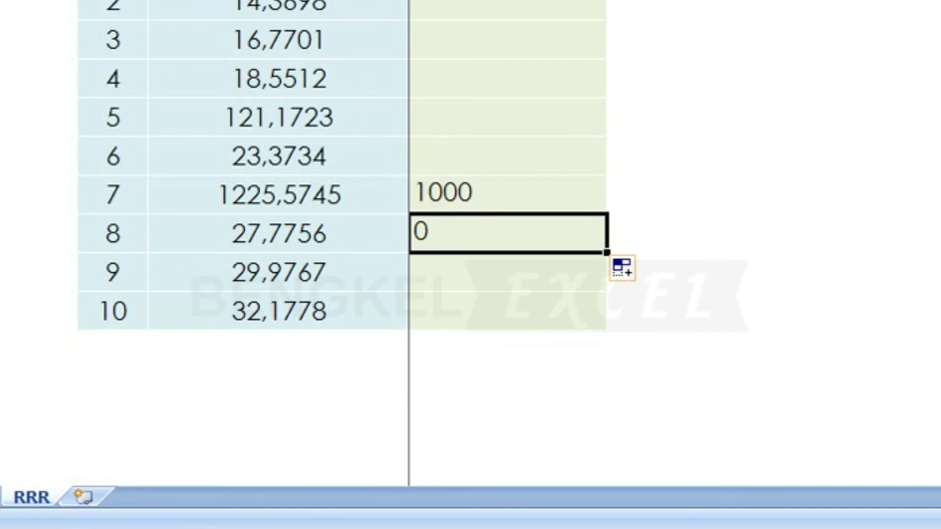
- Replace it with =ROUNDDOWN(C11;-1), rounding 27,7756 down to 20
type("=")
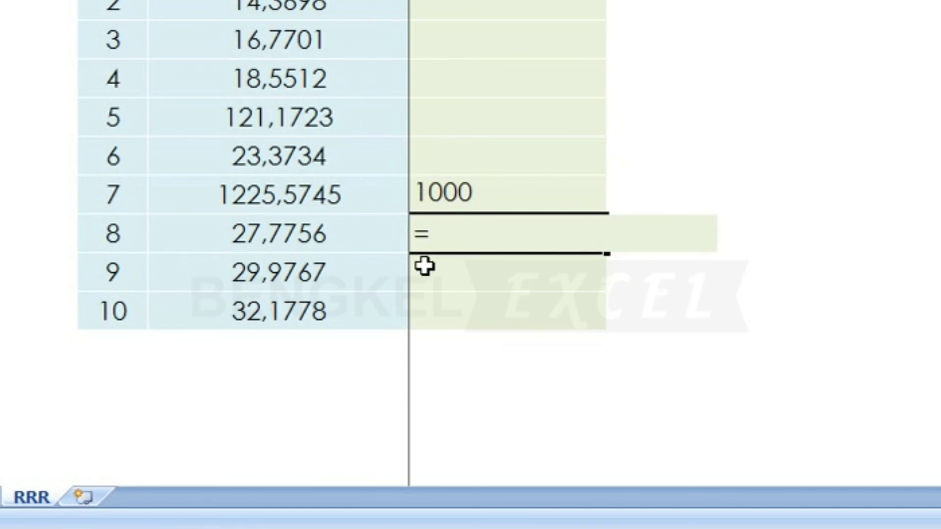
type("R")
key("Down")
key("Down")
key("Down")
key("Down")
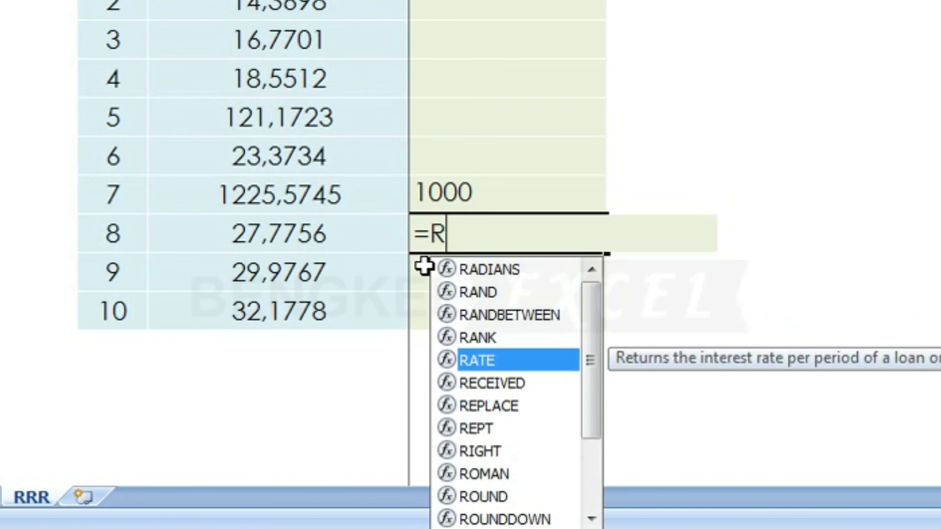
key("Down")
key("Down")
key("Down")
key("Down")
key("Down")
key("Down")
key("Down")
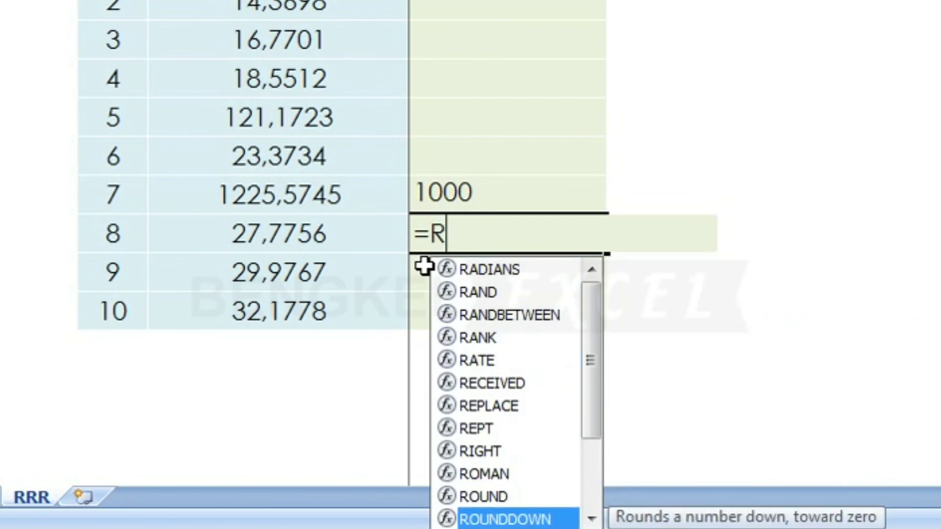
key("Tab")
left_click(303, 249)
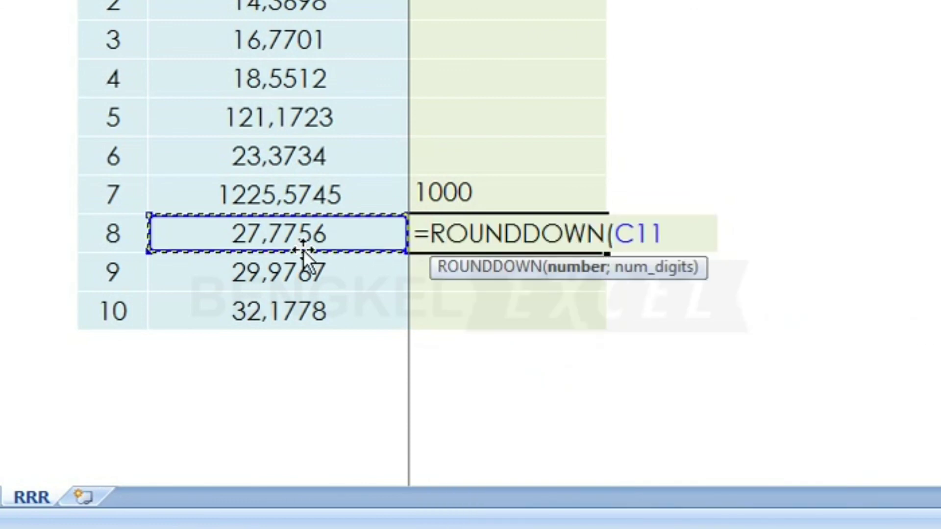
type(";1")
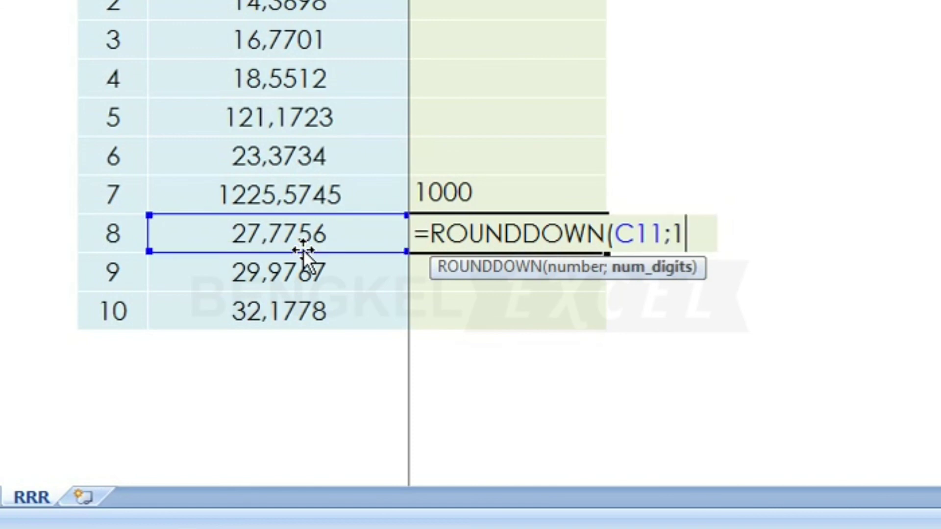
key("BackSpace")
type("-")
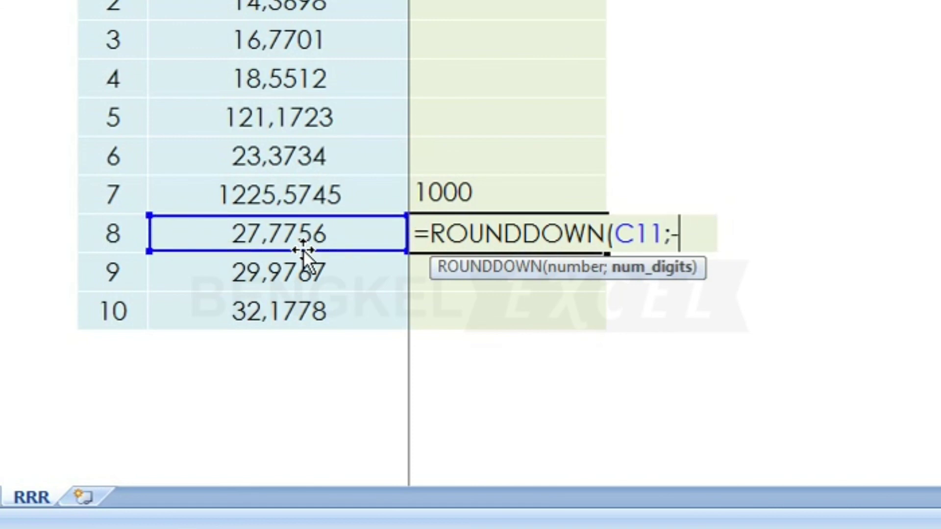
type("1)")
key("Return")
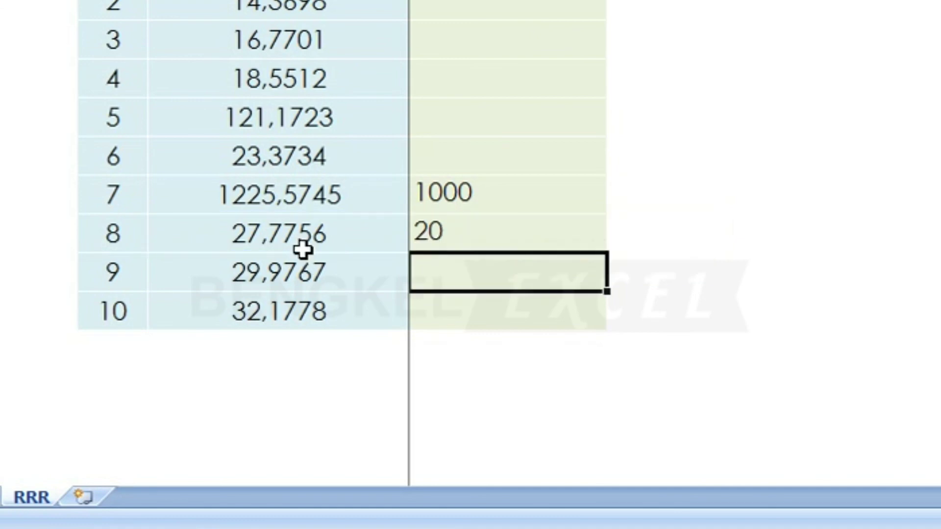
key("Up")
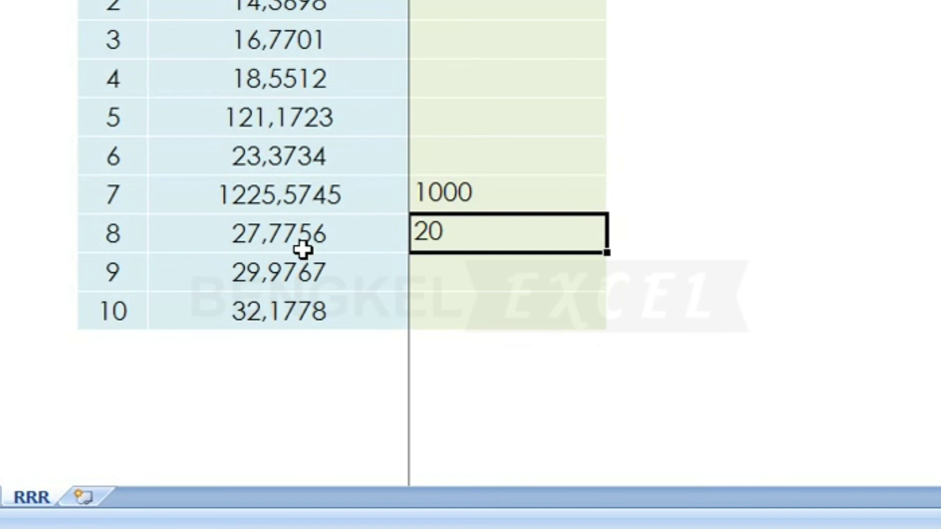
- Move the selection up to the 1000 result in TAMBAHAN
key("Up")
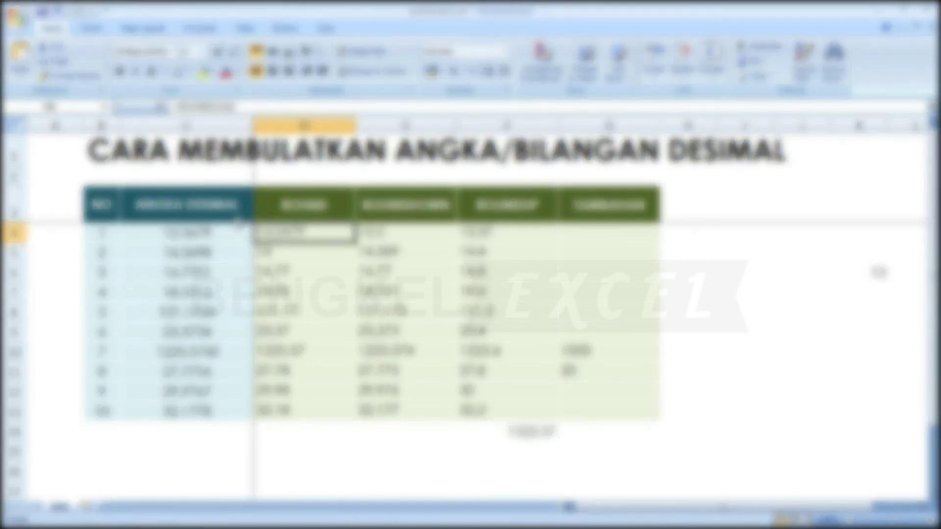
key("Right")
key("Right")
key("Right")
key("Left")
key("Left")
key("Left")
key("Left")
key("Up")
key("Up")
key("Up")
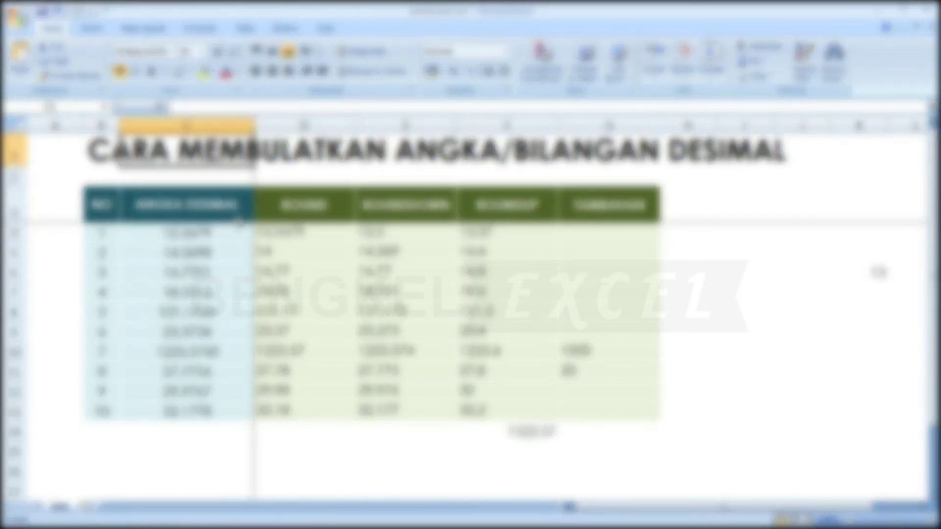
key("Left")
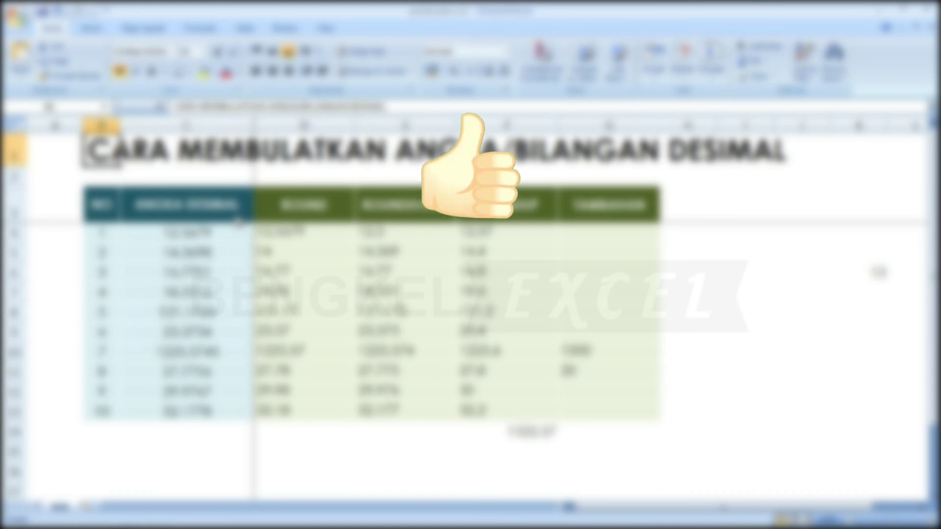
key("Down")
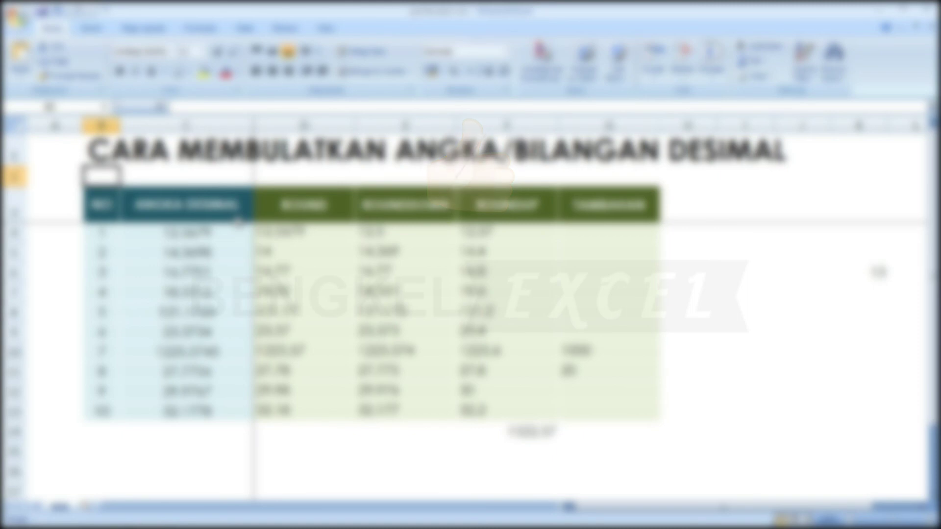